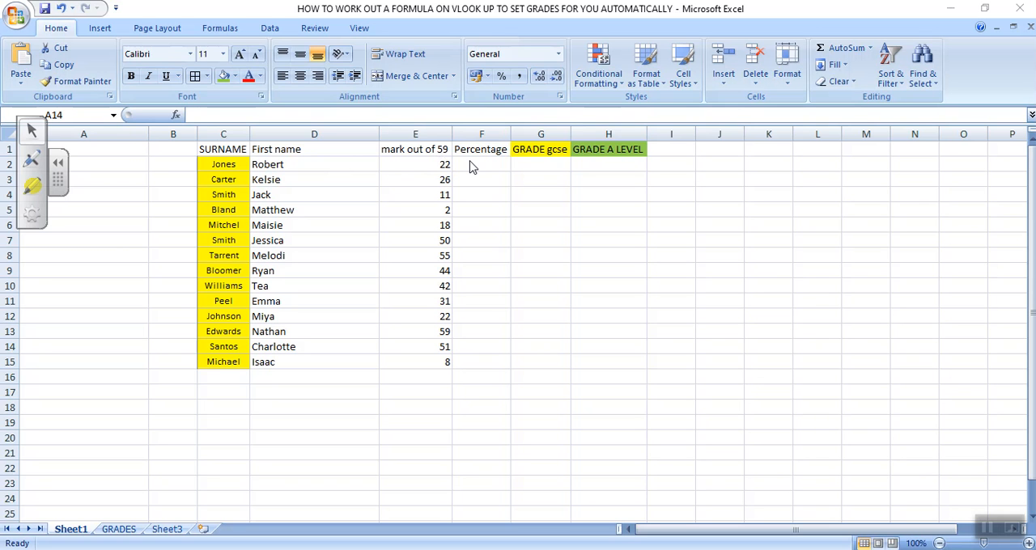
Step: Enter the formula =E2/59*100 in cell F2 to calculate the first student's percentage
{"action": "left_click", "coordinate": [469, 161]}
{"action": "left_click", "coordinate": [475, 164]}
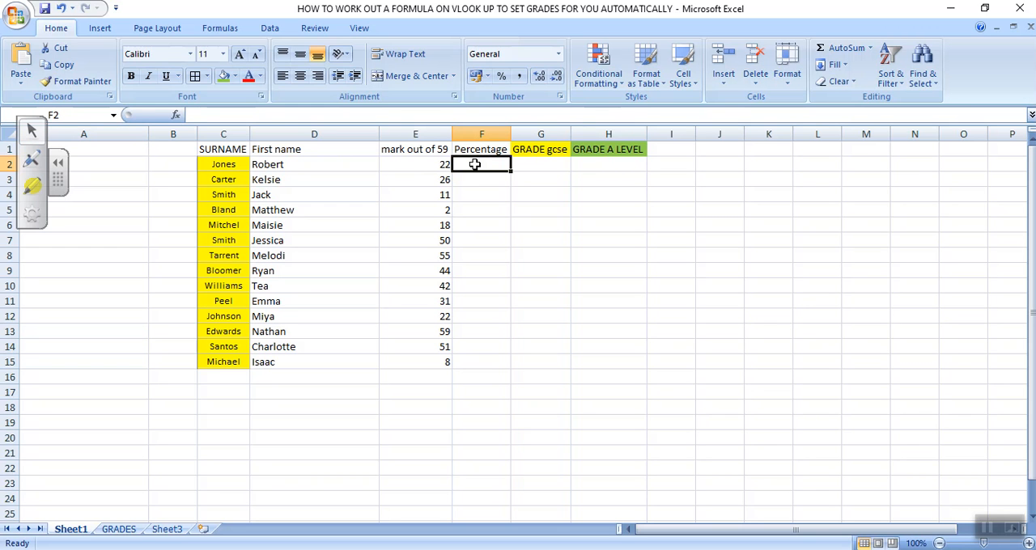
{"action": "type", "text": "="}
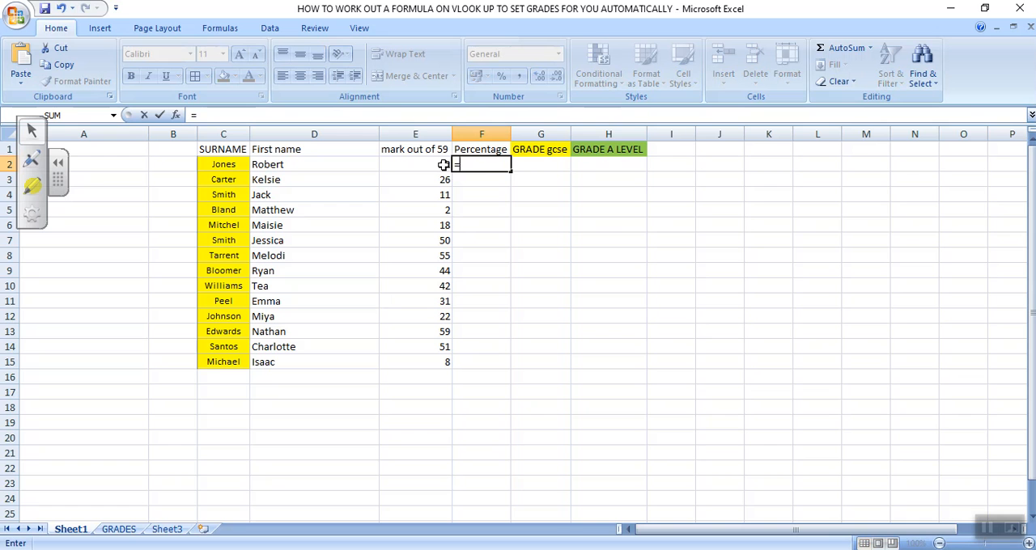
{"action": "left_click", "coordinate": [444, 165]}
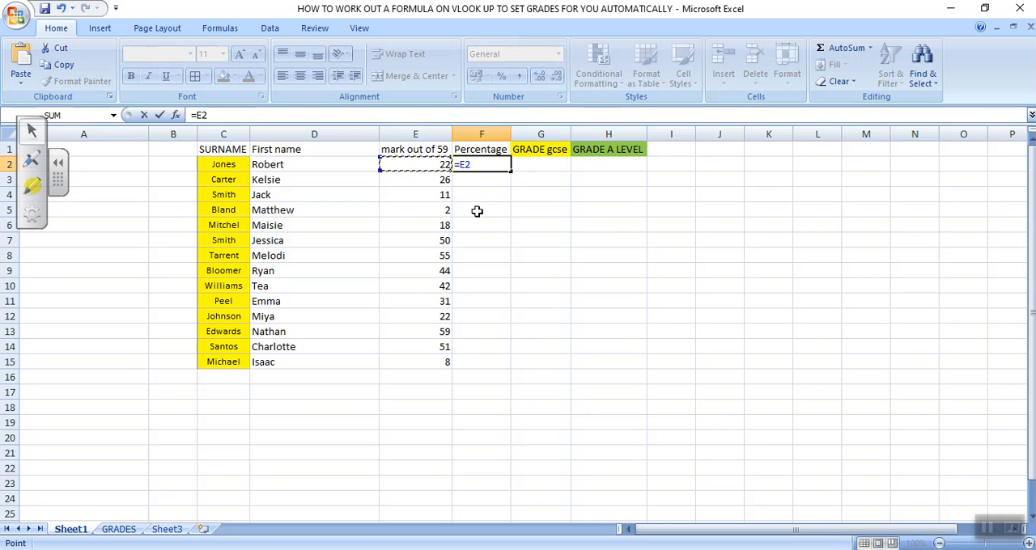
{"action": "type", "text": "/59"}
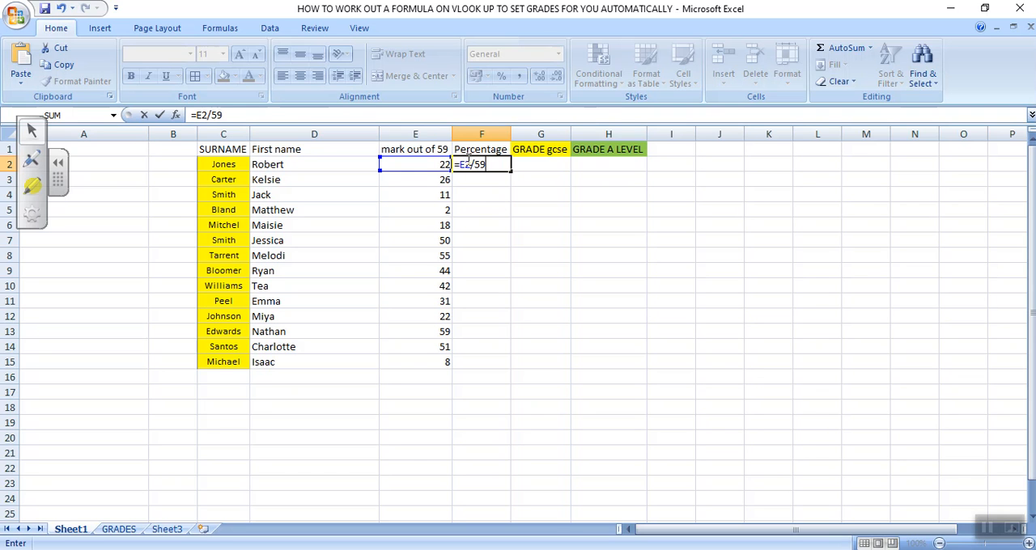
{"action": "type", "text": "*100"}
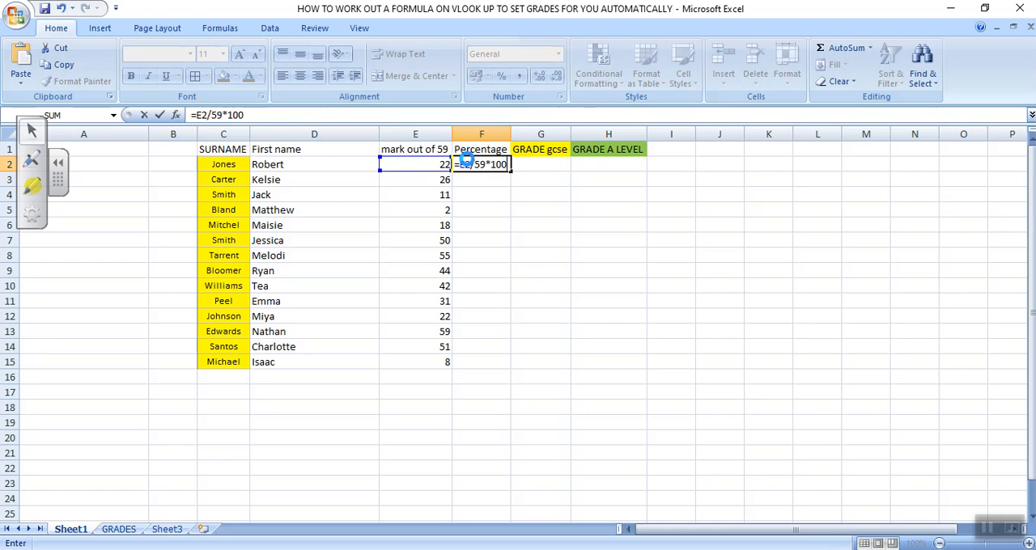
{"action": "key", "text": "Return"}
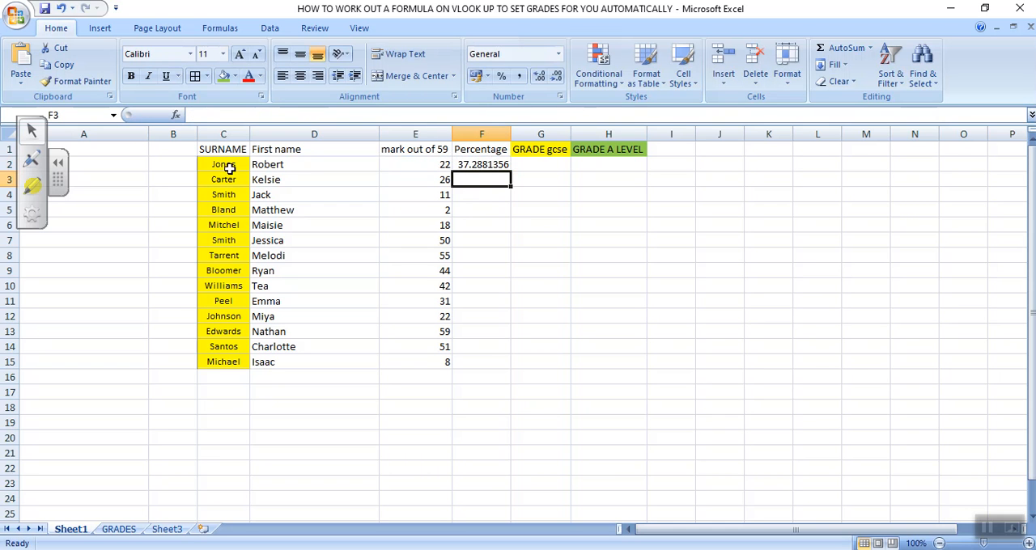
Step: Fill the percentage formula from F2 down to F15 for the remaining students
{"action": "left_click", "coordinate": [479, 164]}
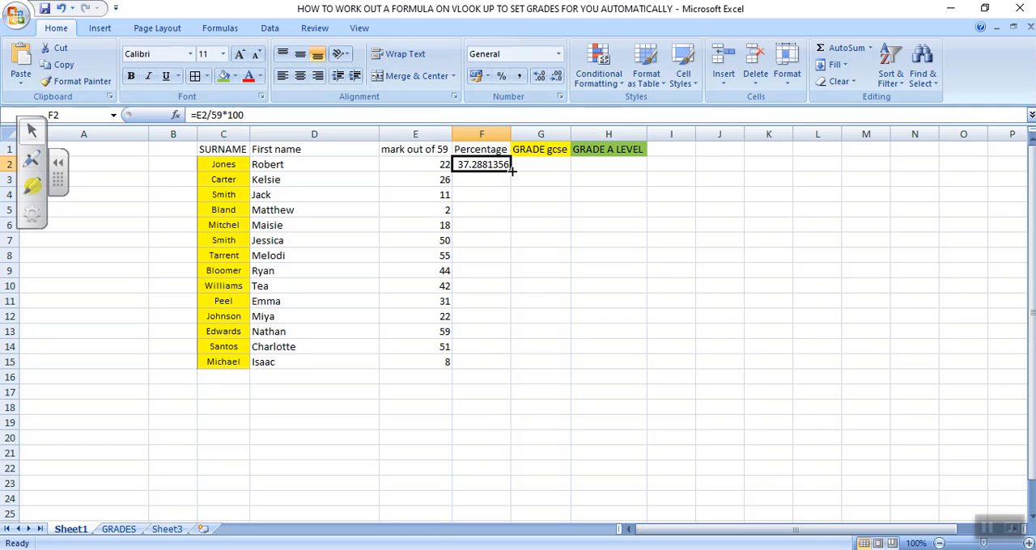
{"action": "left_click_drag", "start_coordinate": [512, 171], "coordinate": [508, 368]}
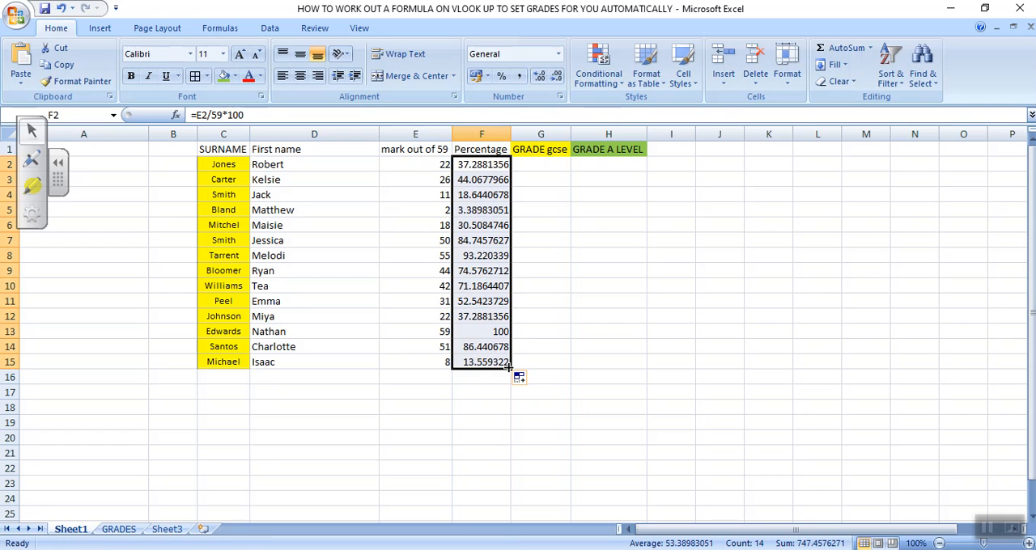
{"action": "left_click", "coordinate": [491, 402]}
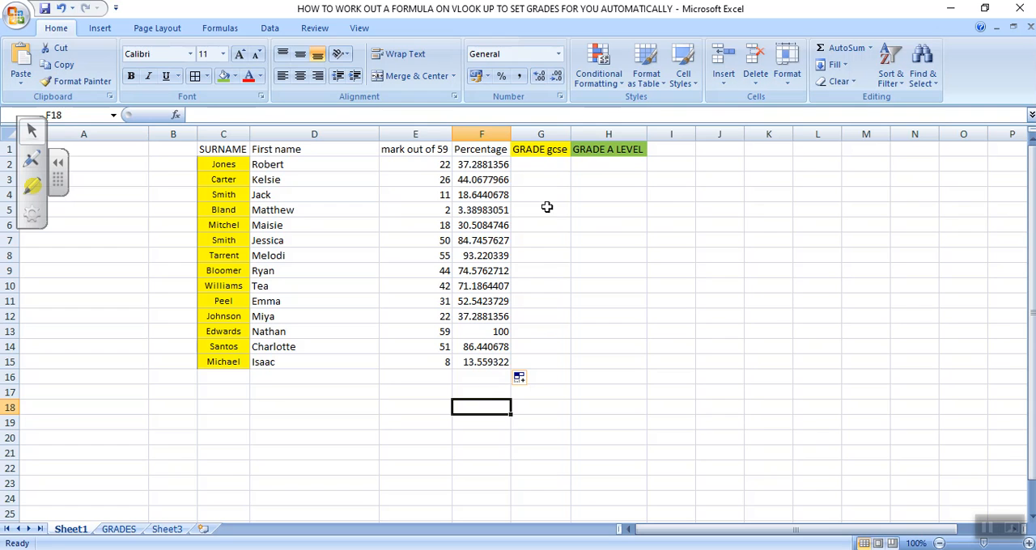
Step: Open the GRADES sheet that holds the GCSE and A level grade boundaries
{"action": "left_click", "coordinate": [548, 165]}
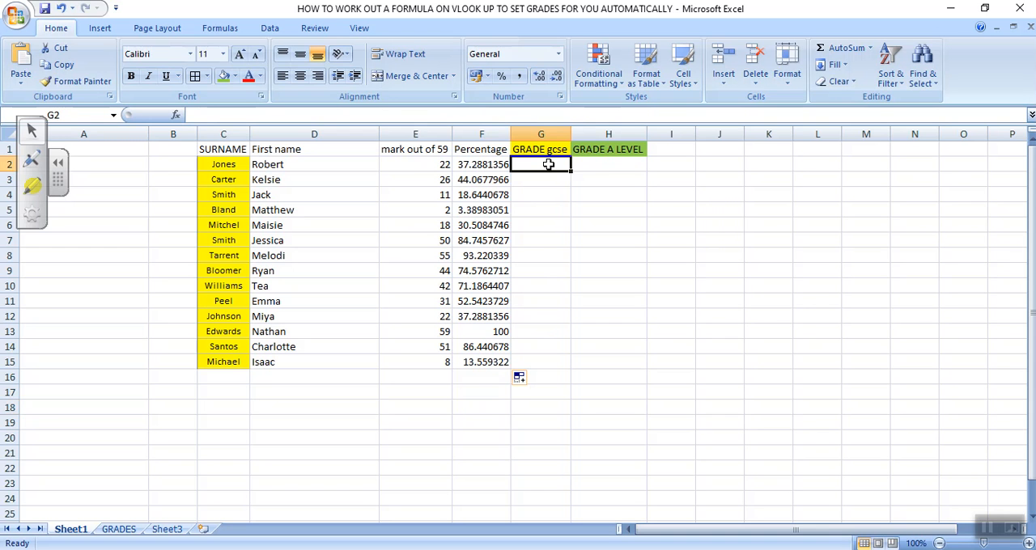
{"action": "left_click", "coordinate": [593, 165]}
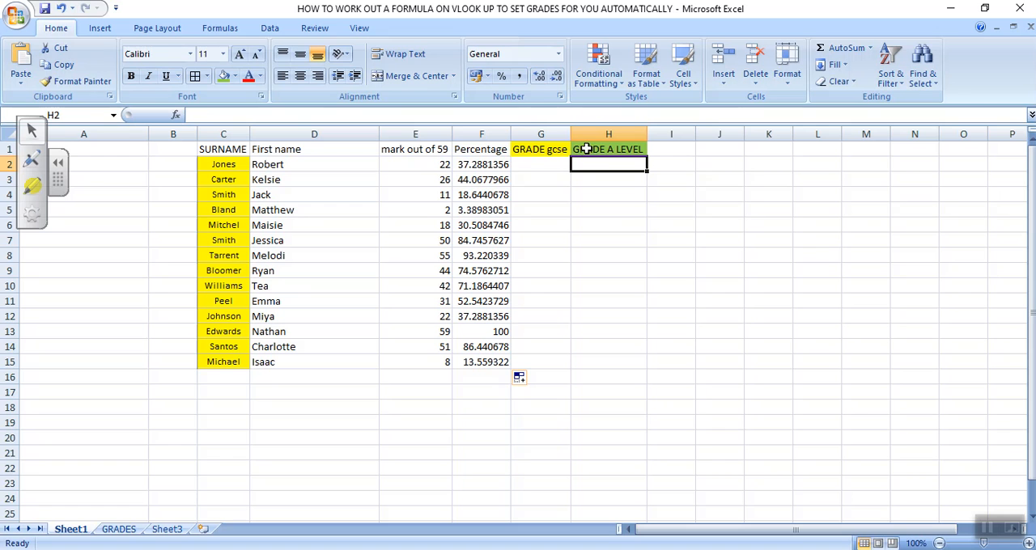
{"action": "left_click", "coordinate": [130, 534]}
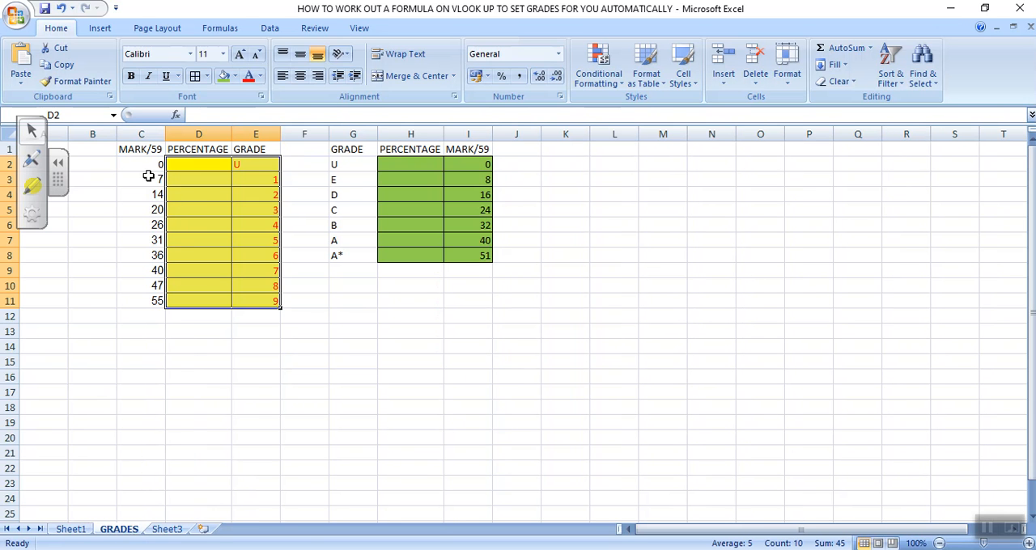
{"action": "left_click", "coordinate": [142, 169]}
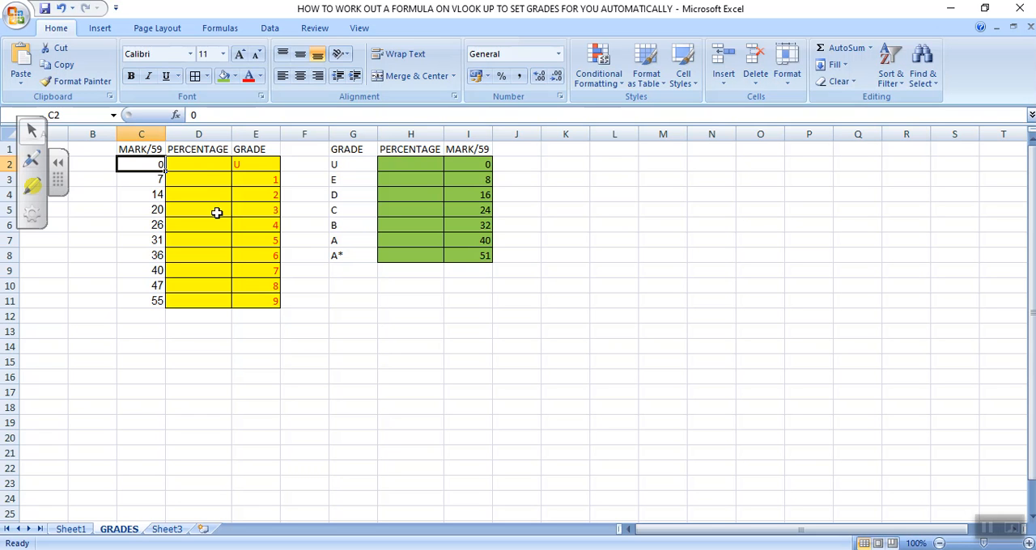
Step: Calculate the yellow table's boundary percentages by entering =C2/59*100 in D2 and filling it down to D11
{"action": "left_click", "coordinate": [198, 165]}
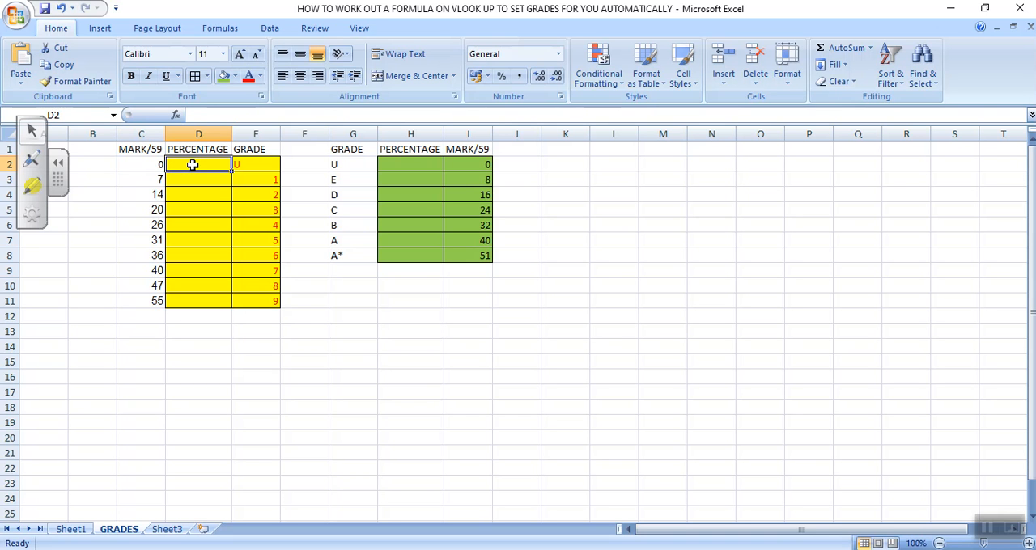
{"action": "type", "text": "="}
{"action": "left_click", "coordinate": [157, 165]}
{"action": "left_click", "coordinate": [214, 114]}
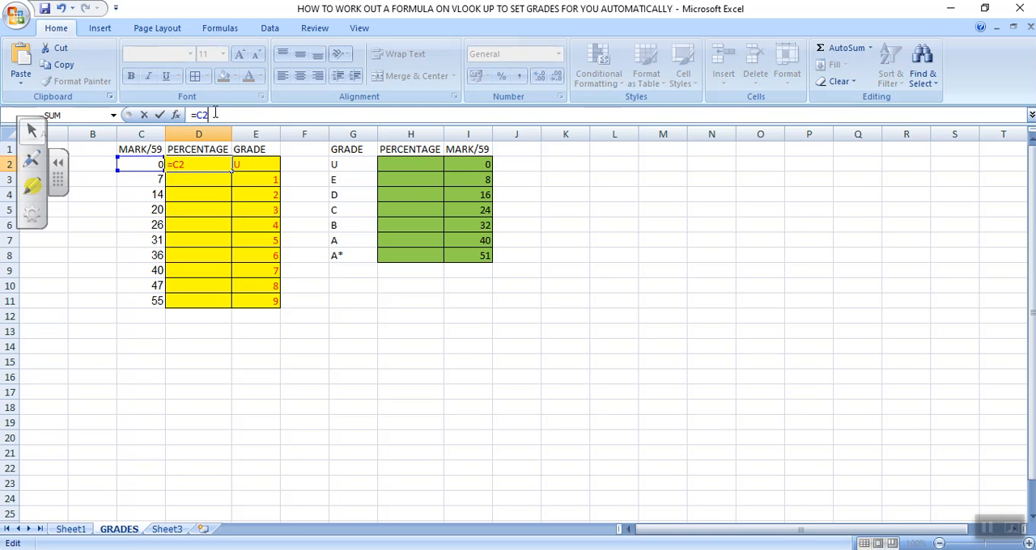
{"action": "type", "text": "/59*100"}
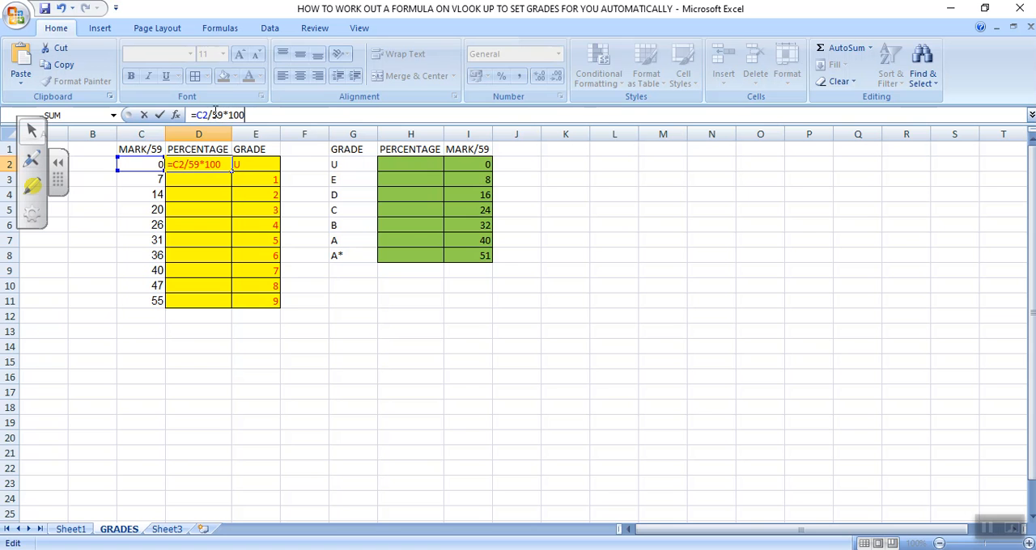
{"action": "key", "text": "Return"}
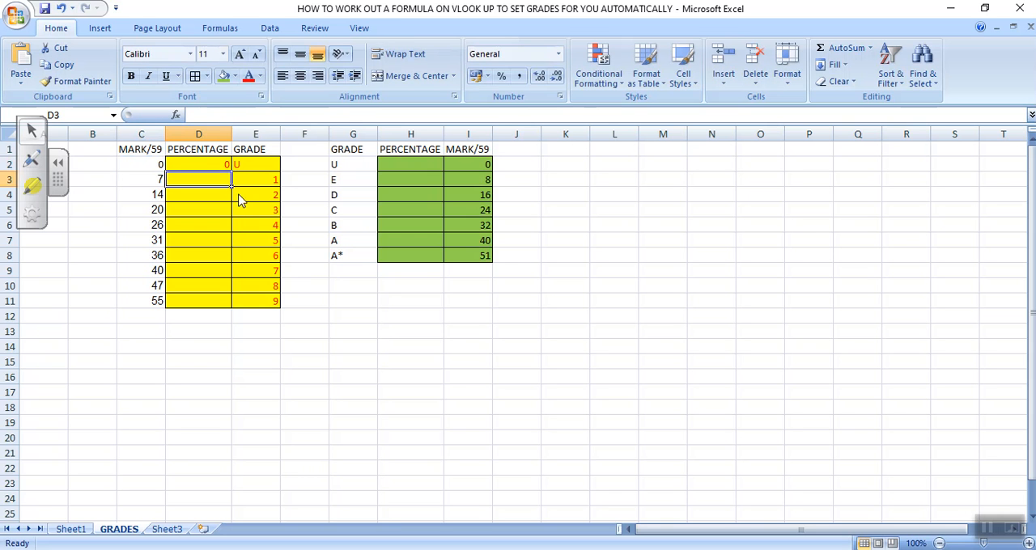
{"action": "left_click", "coordinate": [223, 164]}
{"action": "left_click_drag", "start_coordinate": [231, 169], "coordinate": [234, 307]}
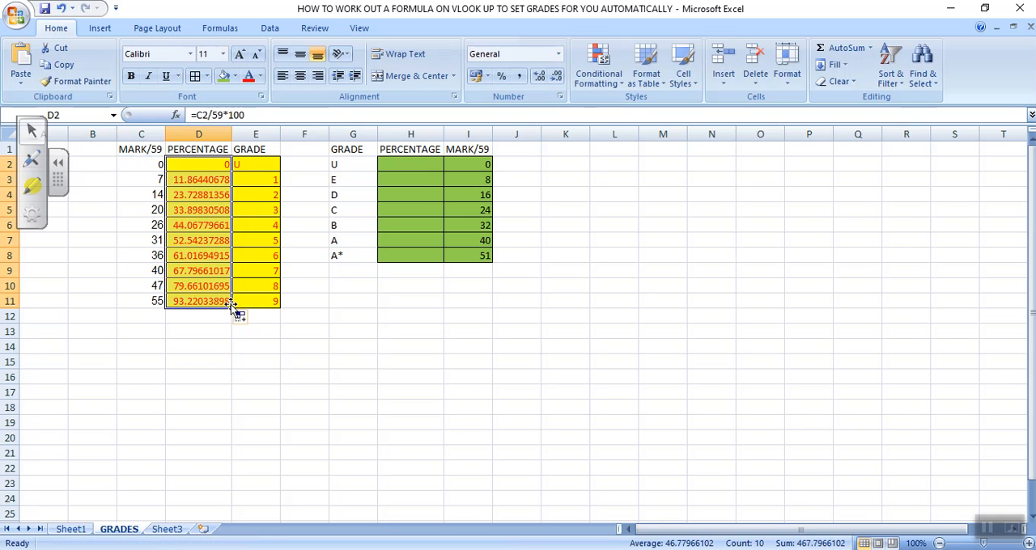
Step: Calculate the green table's boundary percentages by entering =I2/59*100 in H2 and filling it down to H8
{"action": "left_click", "coordinate": [410, 166]}
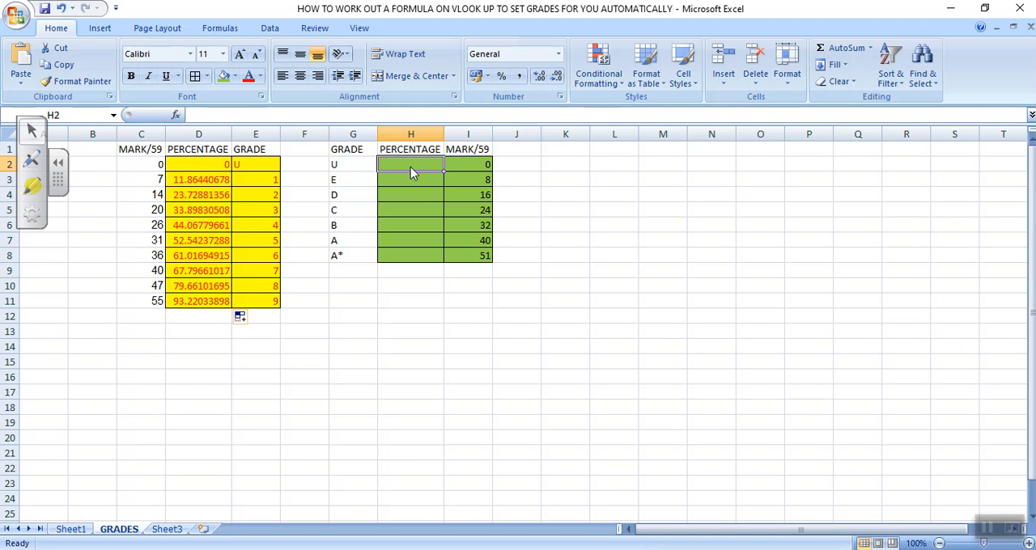
{"action": "type", "text": "="}
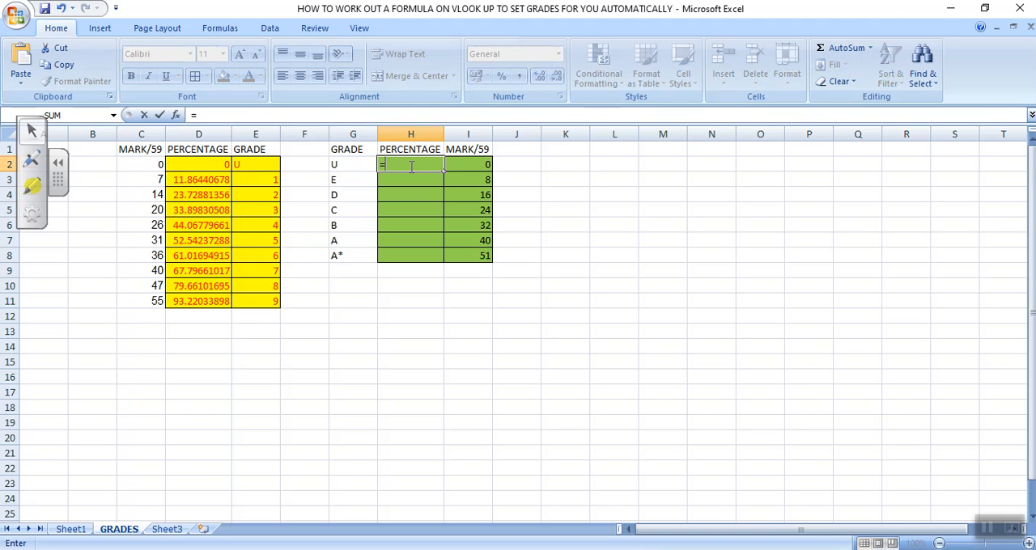
{"action": "left_click", "coordinate": [466, 162]}
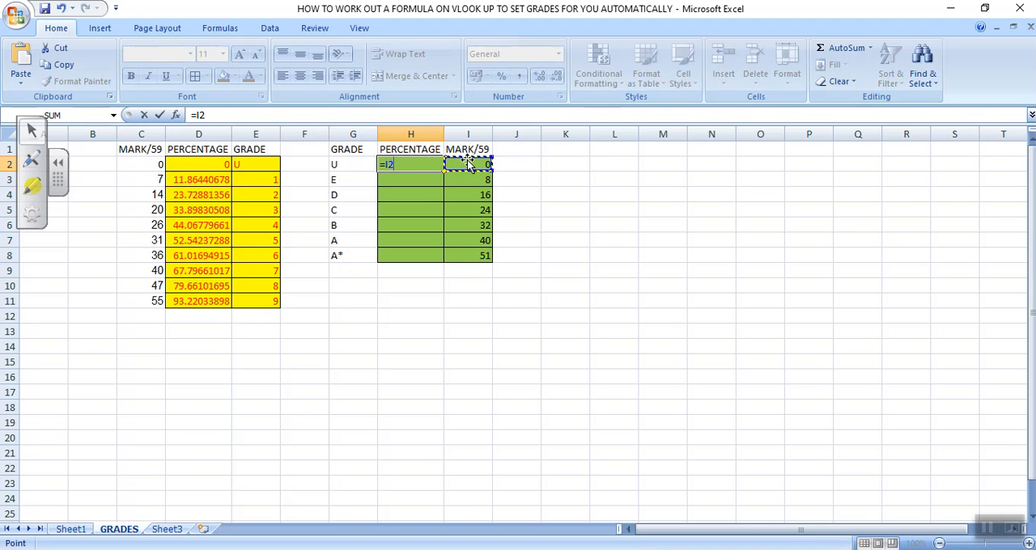
{"action": "type", "text": "/5"}
{"action": "type", "text": "9*100"}
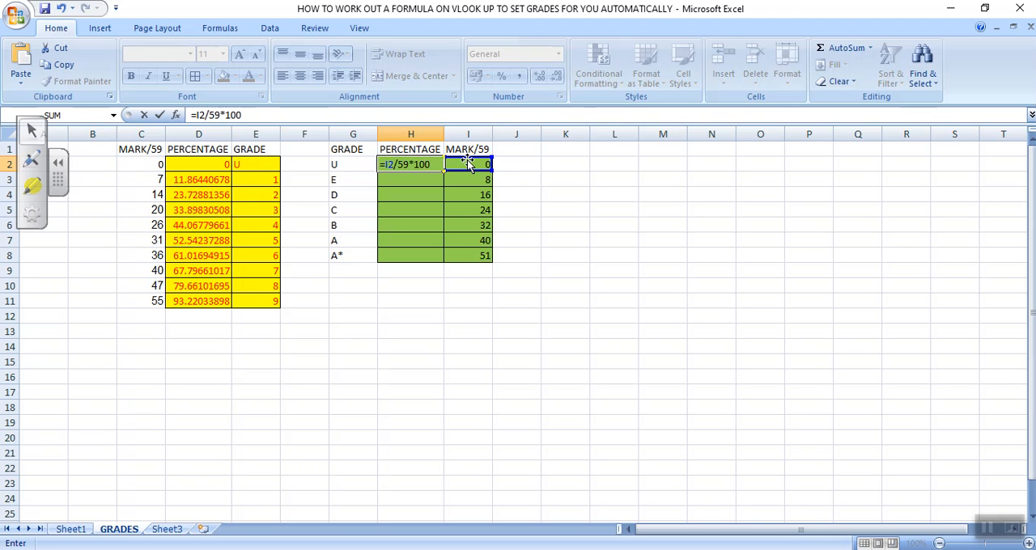
{"action": "key", "text": "Return"}
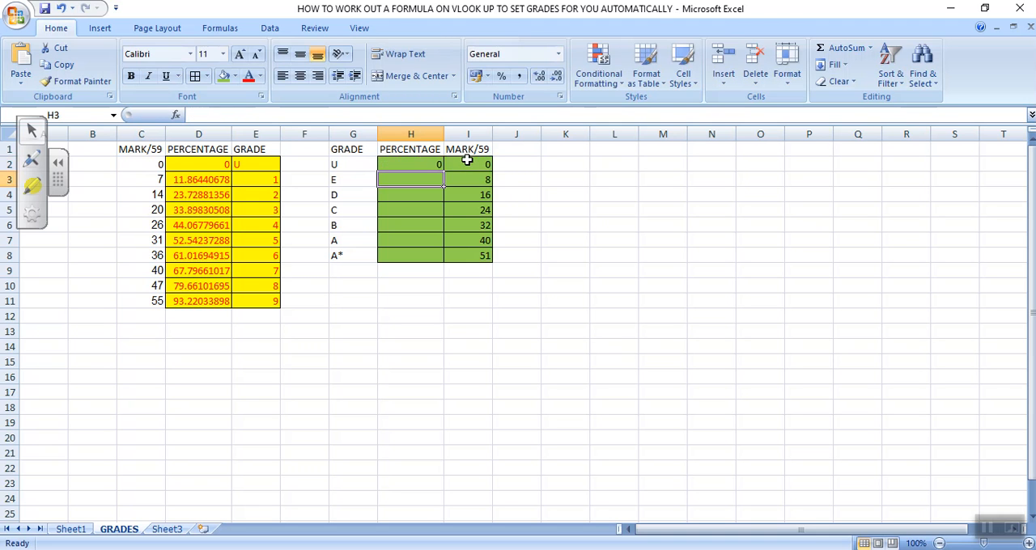
{"action": "left_click", "coordinate": [411, 167]}
{"action": "left_click_drag", "start_coordinate": [442, 170], "coordinate": [436, 258]}
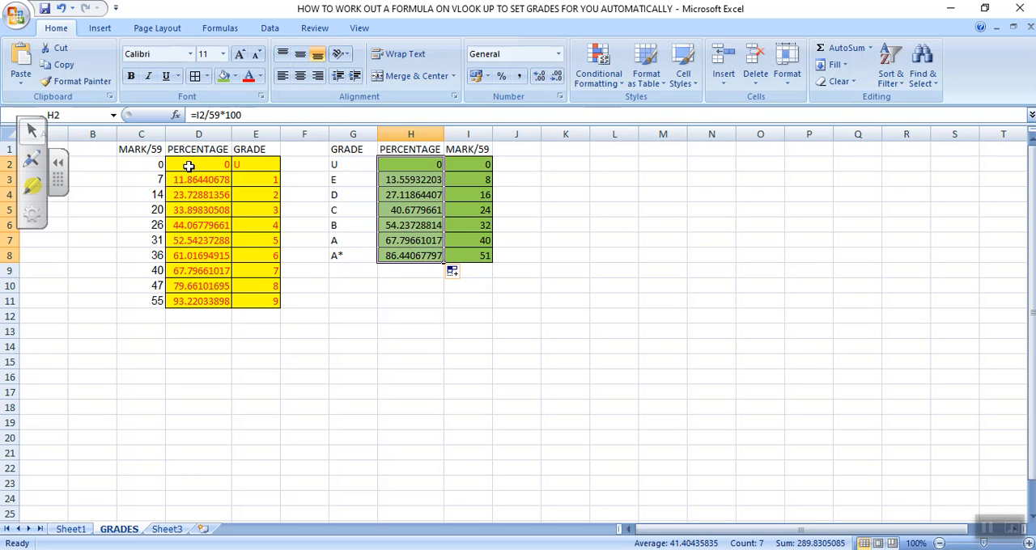
Step: Assign the range name GCSEgrade to the yellow percentage and grade cells D2:E11
{"action": "left_click_drag", "start_coordinate": [187, 165], "coordinate": [247, 301]}
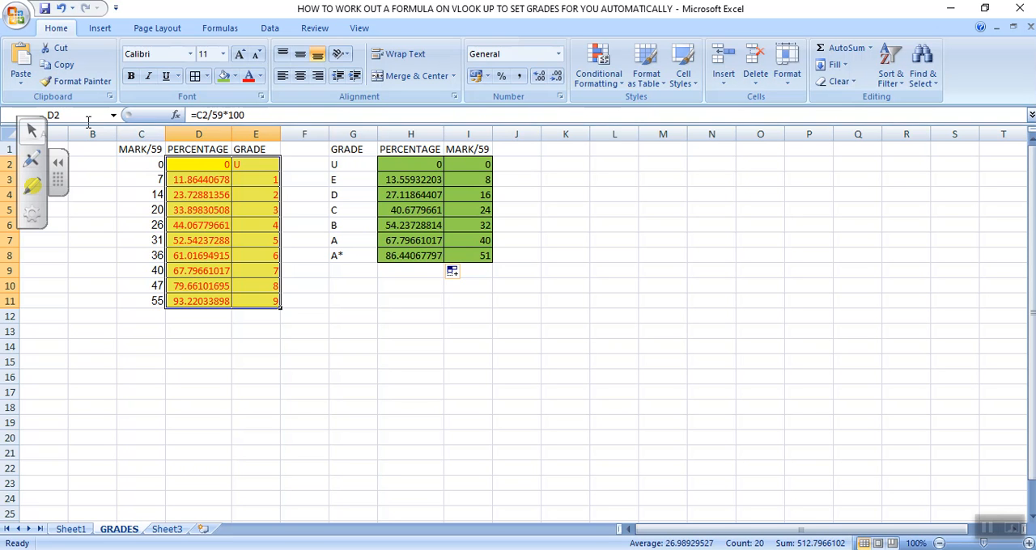
{"action": "left_click", "coordinate": [55, 115]}
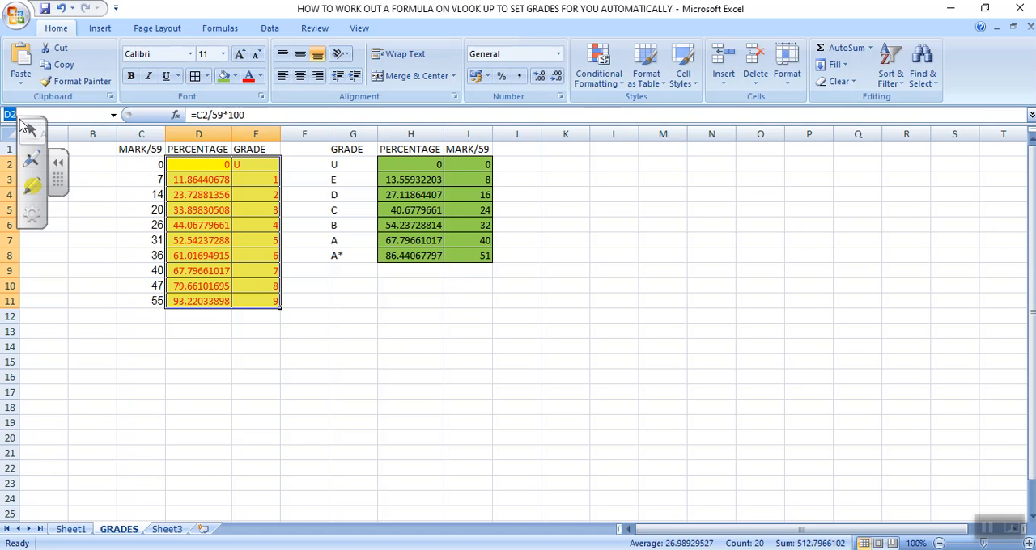
{"action": "type", "text": "GCSE"}
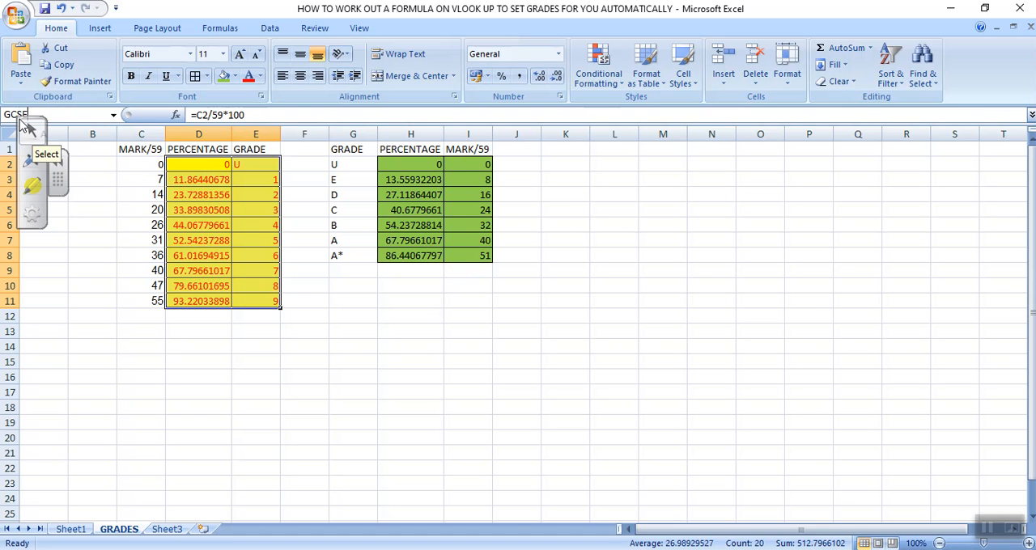
{"action": "type", "text": "grad"}
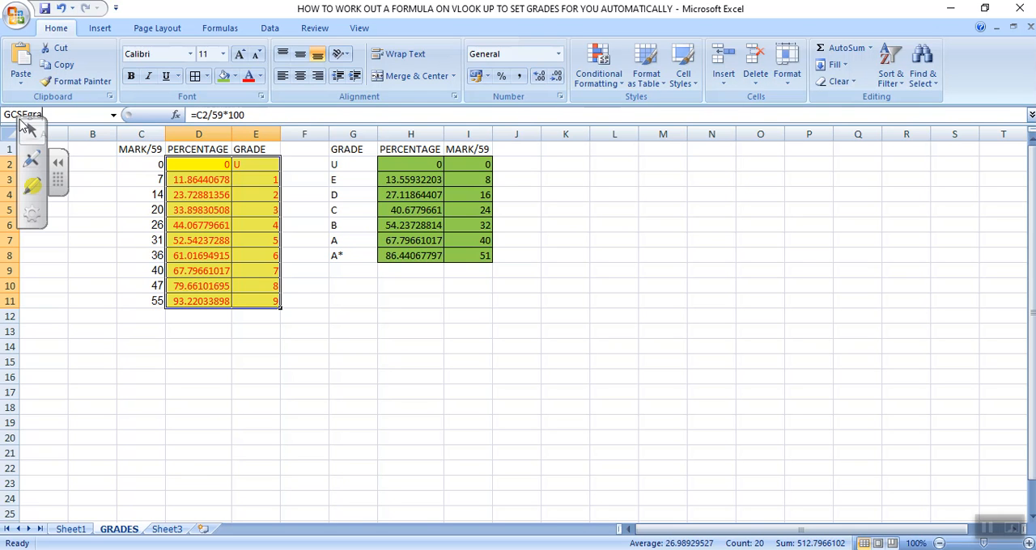
{"action": "type", "text": "e"}
{"action": "key", "text": "Return"}
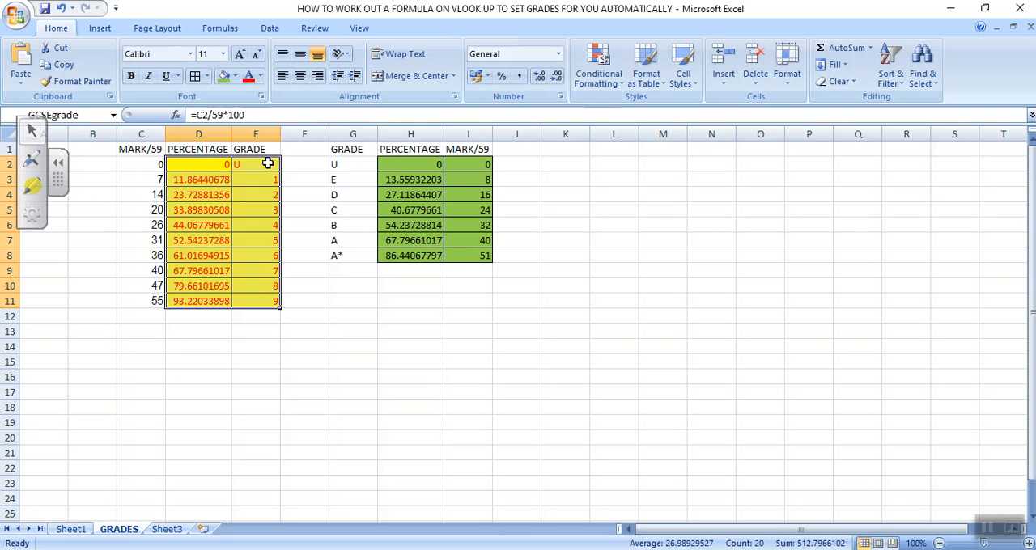
{"action": "left_click", "coordinate": [89, 330]}
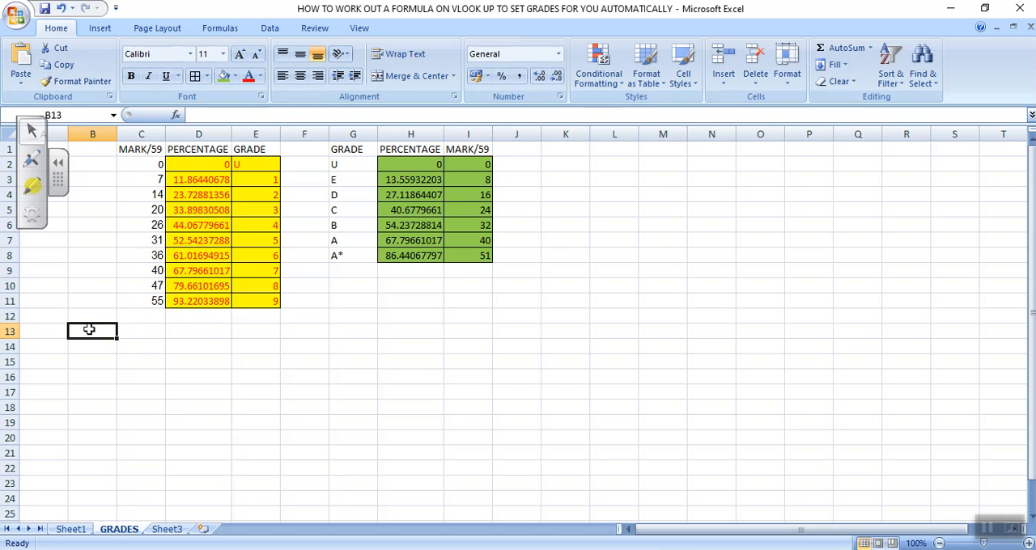
Step: Reselect the yellow cells D2:E11 to check the range name assigned to them
{"action": "left_click", "coordinate": [196, 166]}
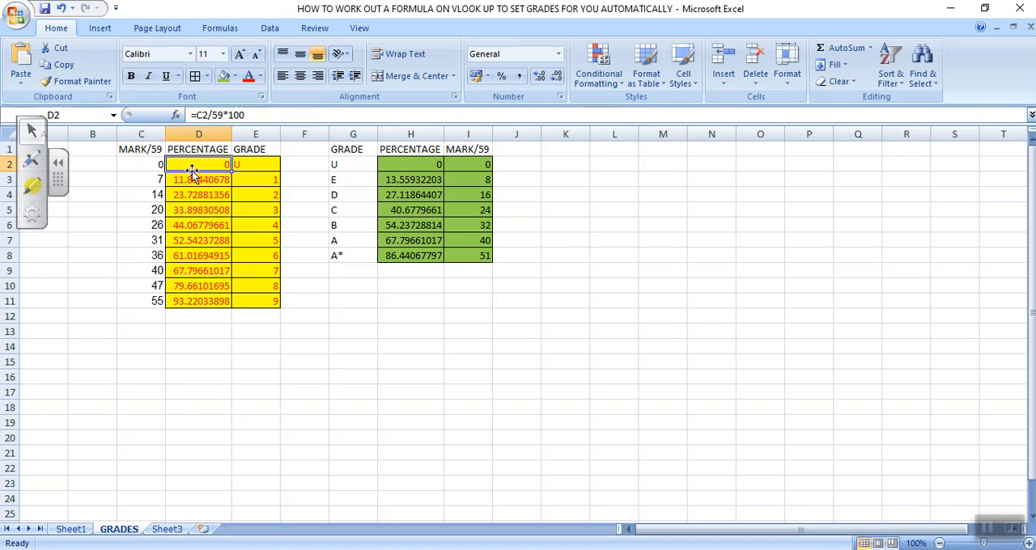
{"action": "left_click_drag", "start_coordinate": [172, 170], "coordinate": [241, 303]}
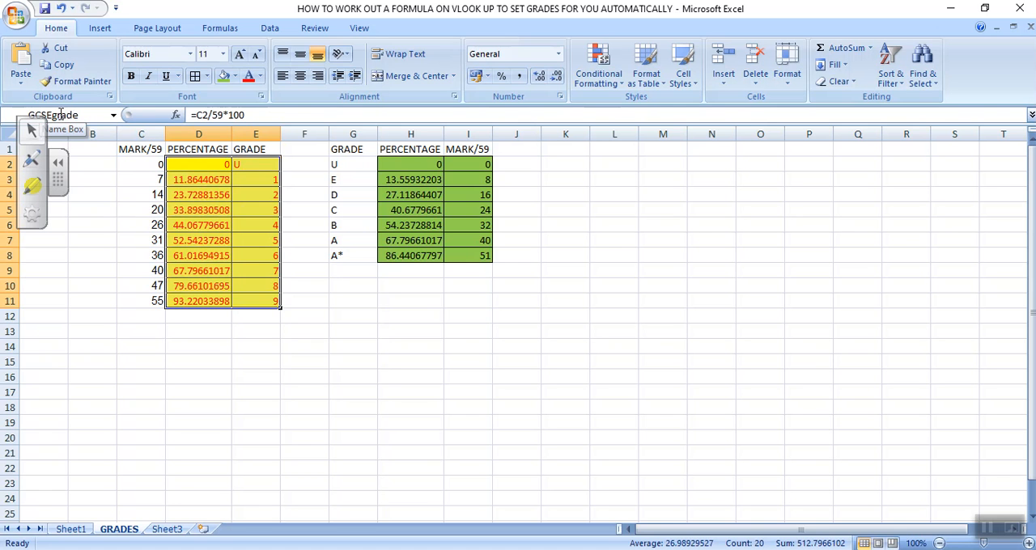
{"action": "left_click", "coordinate": [424, 318]}
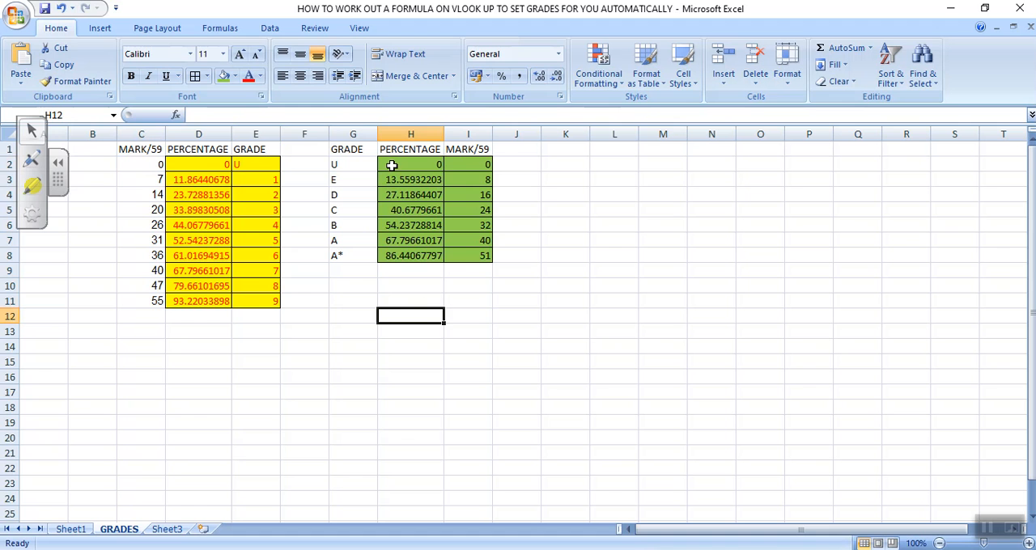
Step: Assign the range name ALEVELGRADE to the green percentage and mark cells H2:I8
{"action": "left_click_drag", "start_coordinate": [391, 165], "coordinate": [459, 256]}
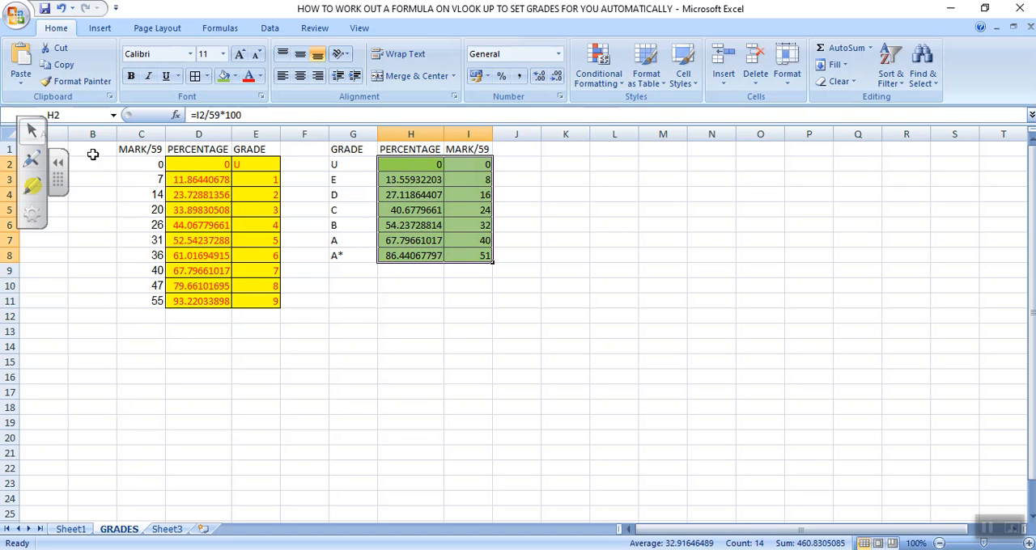
{"action": "left_click", "coordinate": [64, 115]}
{"action": "type", "text": "ALEVEL"}
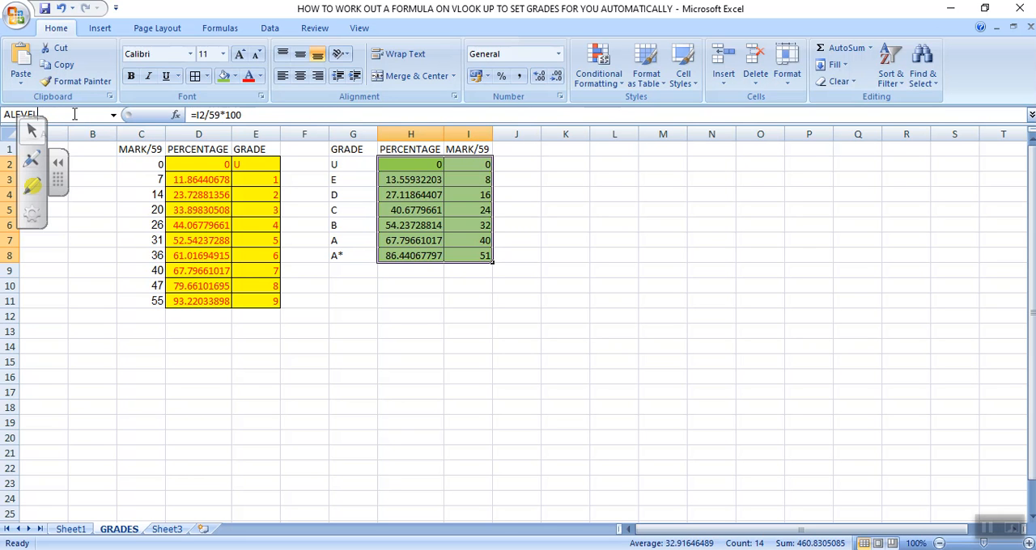
{"action": "type", "text": "GRADE"}
{"action": "key", "text": "Return"}
Step: Reselect the green cells H2:I8 to check the range name assigned to them
{"action": "left_click", "coordinate": [407, 374]}
{"action": "left_click", "coordinate": [436, 231]}
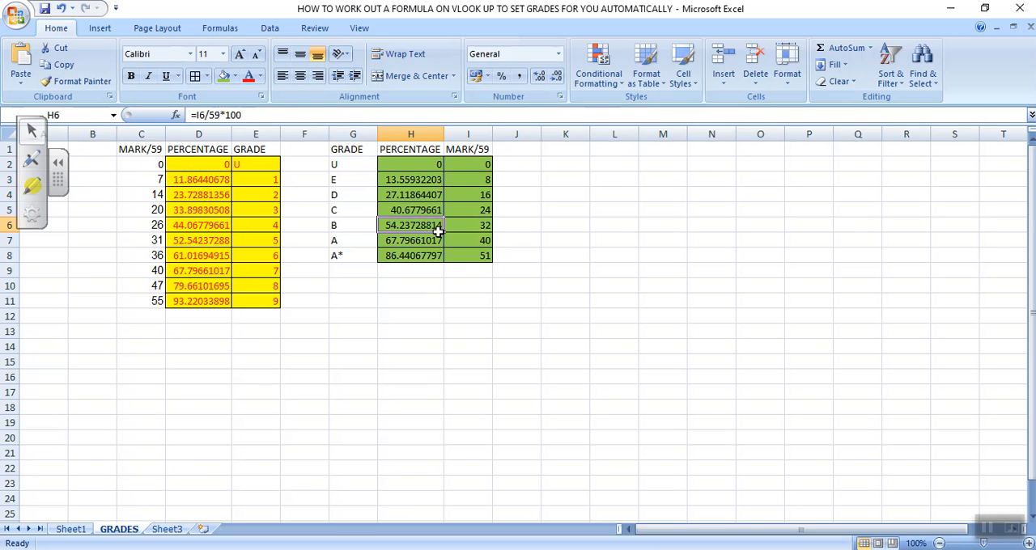
{"action": "left_click_drag", "start_coordinate": [390, 163], "coordinate": [461, 261]}
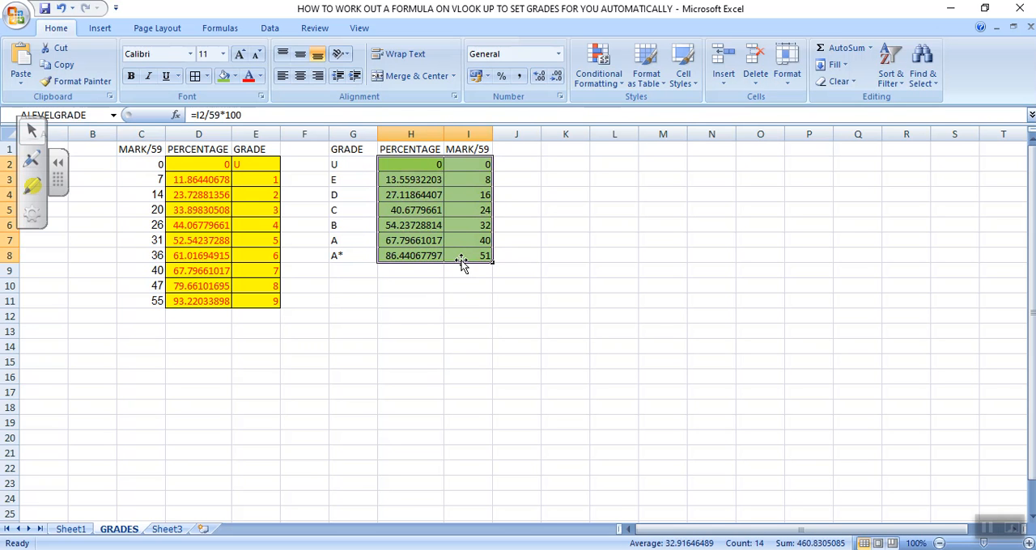
{"action": "left_click", "coordinate": [445, 300]}
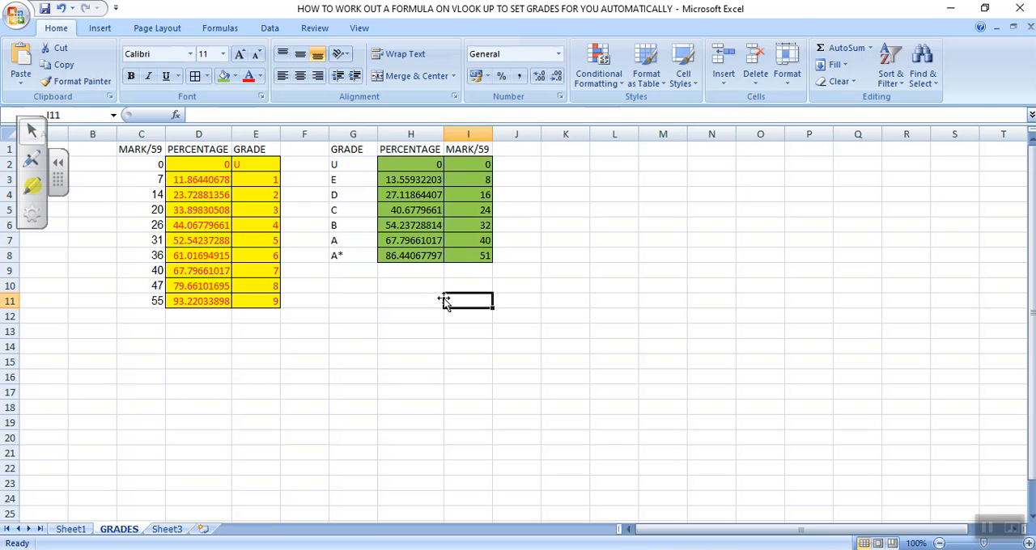
Step: Start a VLOOKUP formula in G2 of Sheet1, using the first student's percentage in F2 as the lookup value
{"action": "left_click", "coordinate": [71, 529]}
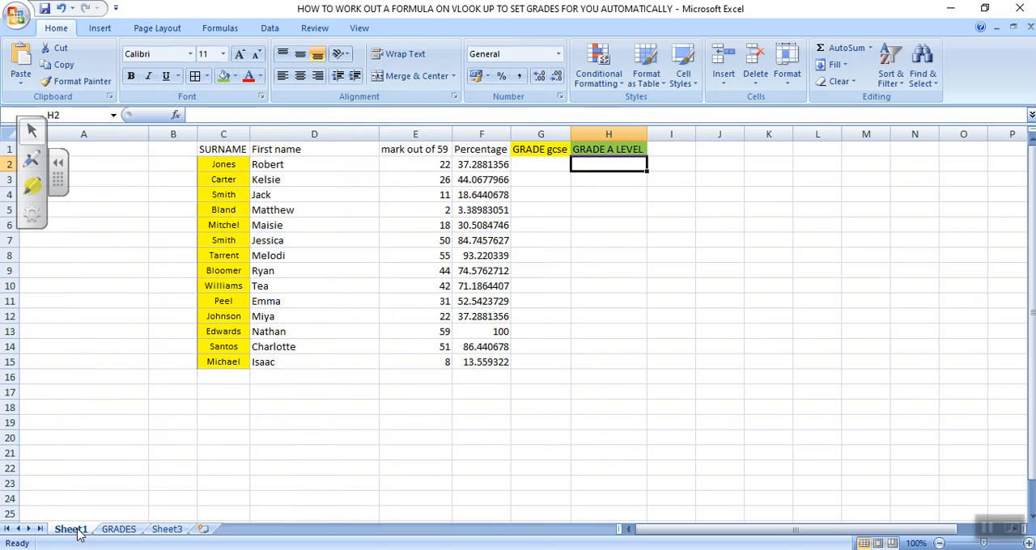
{"action": "left_click", "coordinate": [539, 163]}
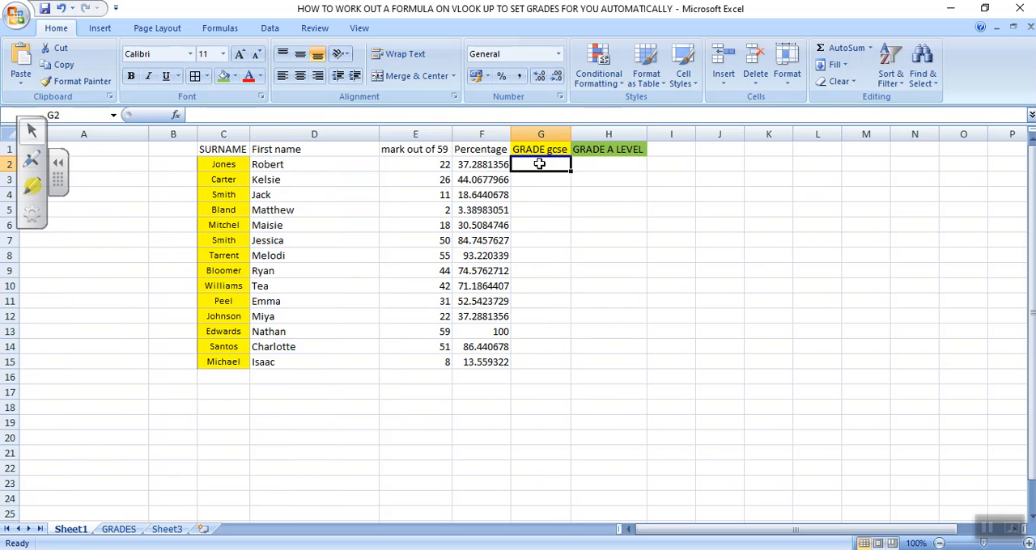
{"action": "type", "text": "="}
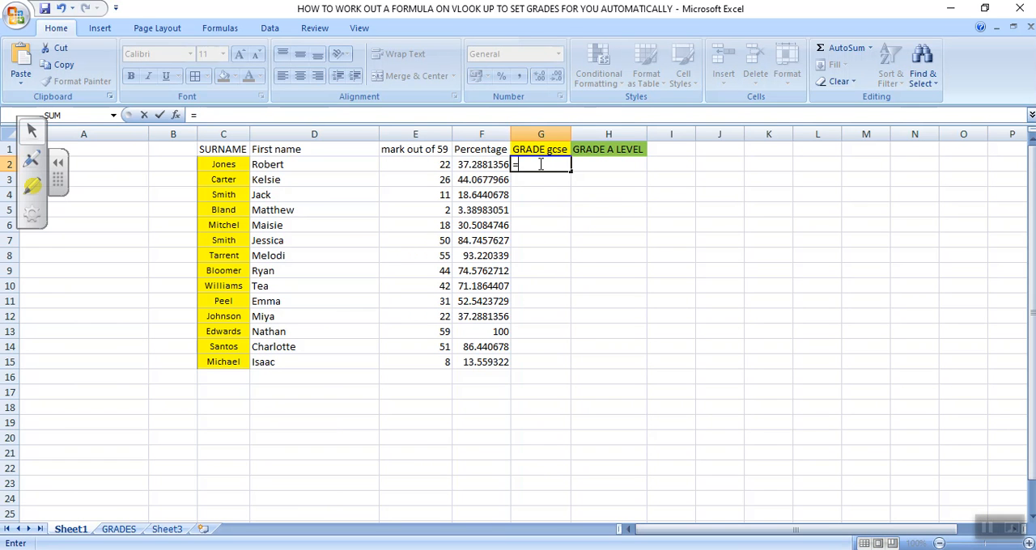
{"action": "type", "text": "VLOO"}
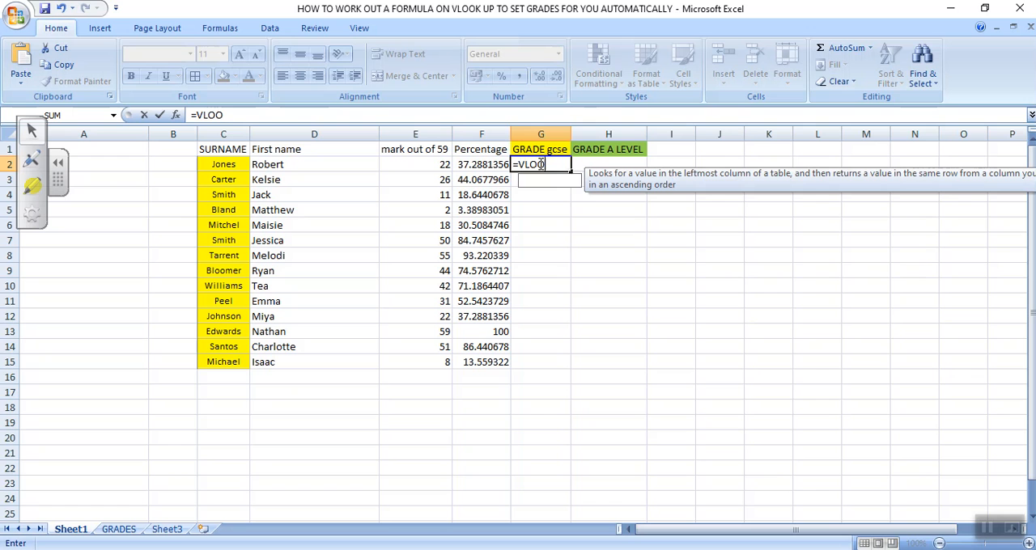
{"action": "type", "text": "KUP"}
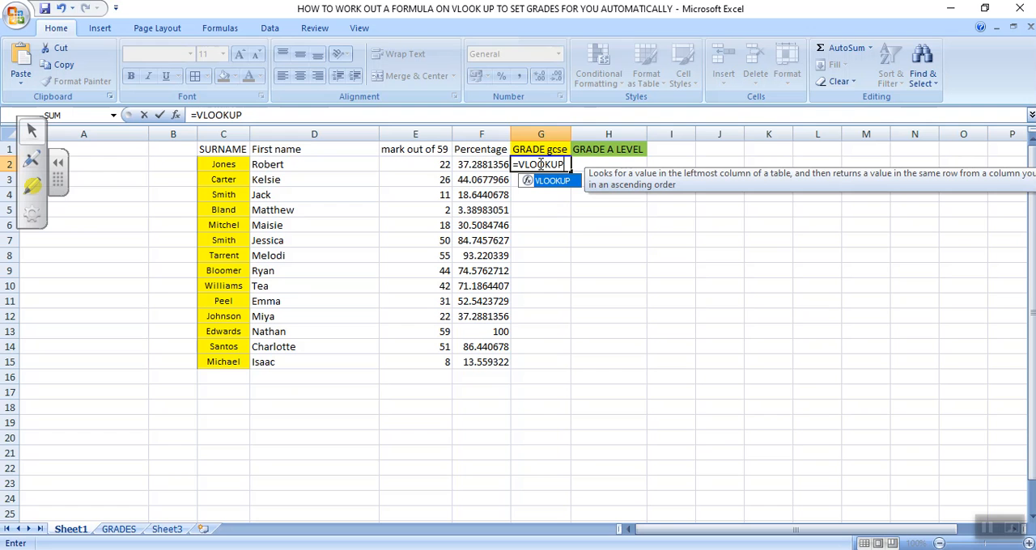
{"action": "type", "text": "("}
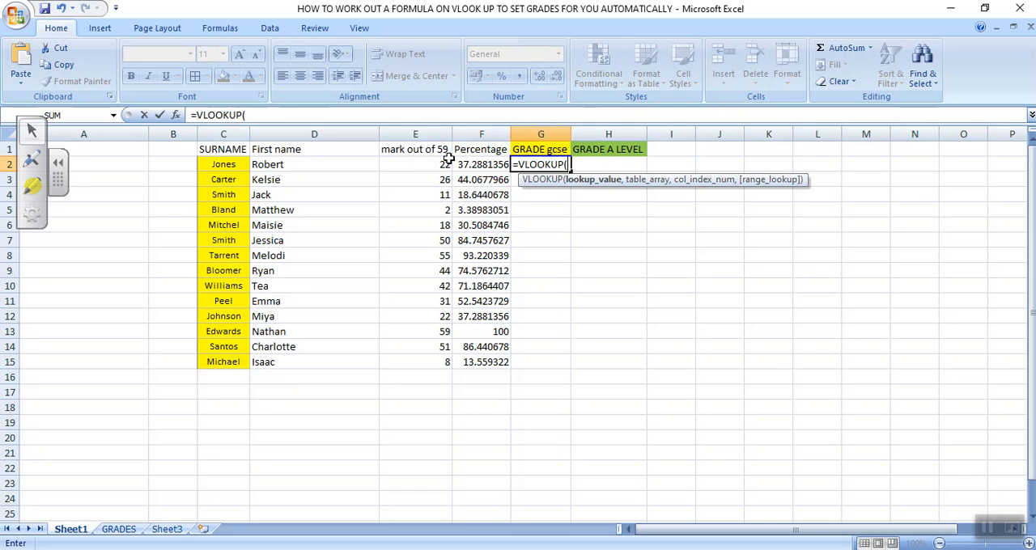
{"action": "left_click", "coordinate": [469, 164]}
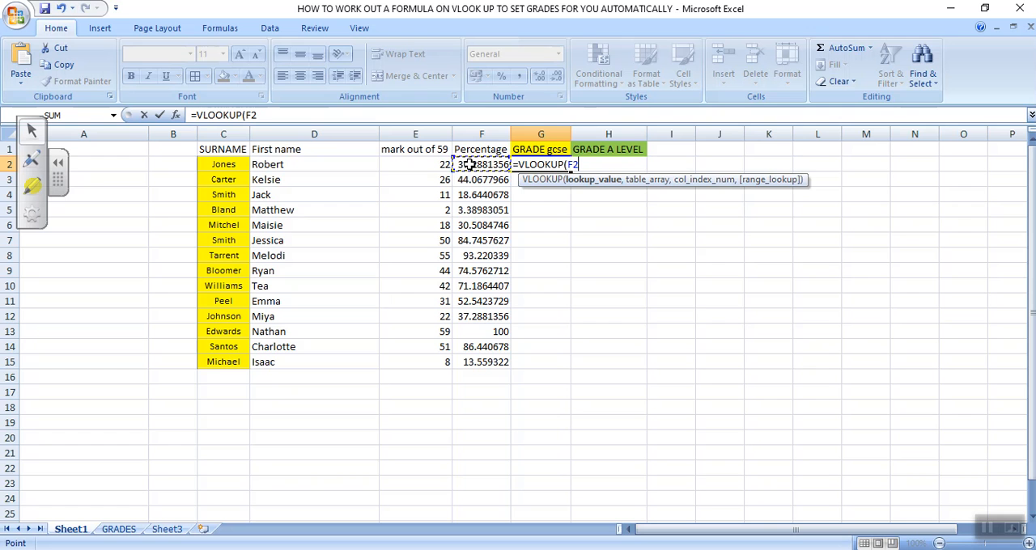
{"action": "left_click", "coordinate": [364, 115]}
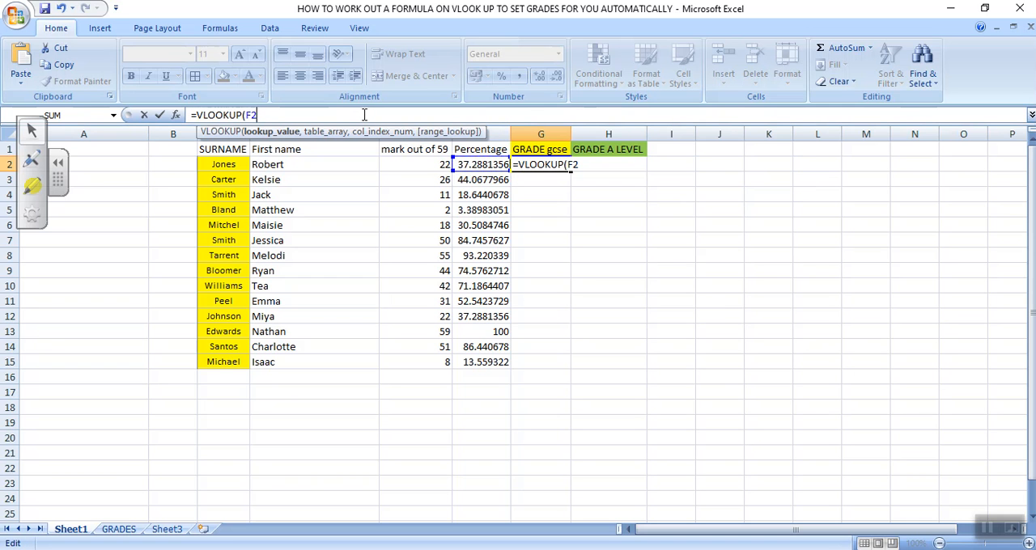
Step: Complete the G2 formula as =VLOOKUP(F2,GCSEgrade,2) and fill it down to G15
{"action": "type", "text": ","}
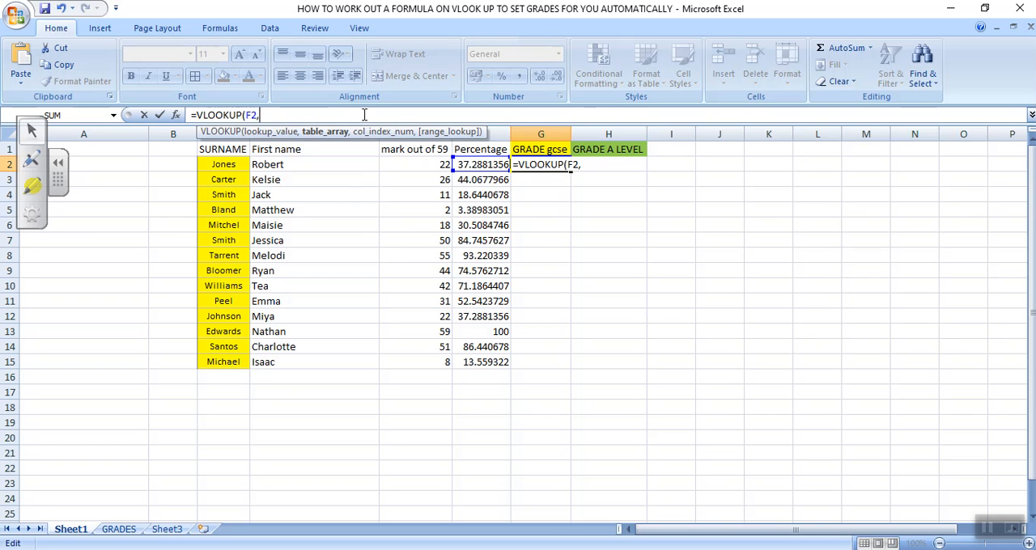
{"action": "type", "text": "G"}
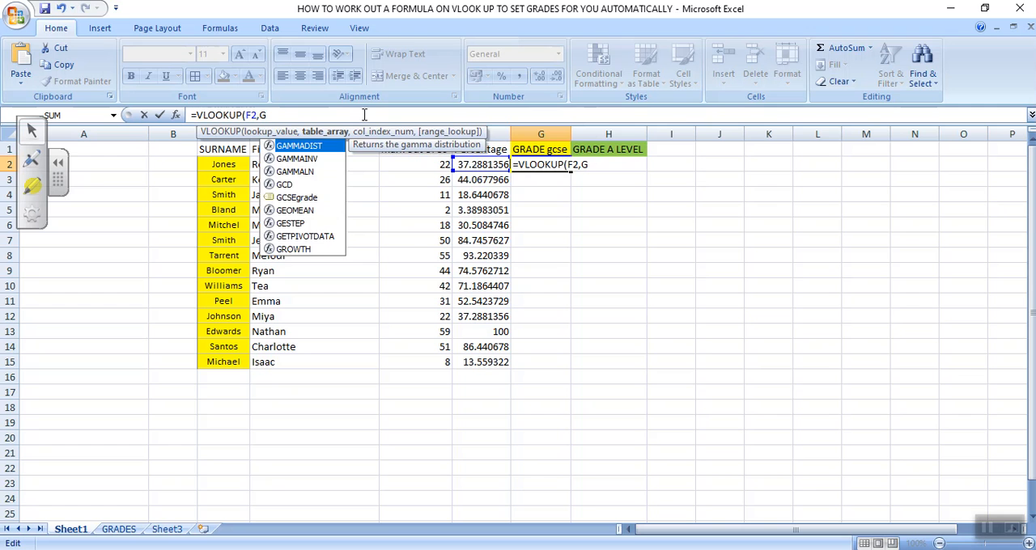
{"action": "type", "text": "CS"}
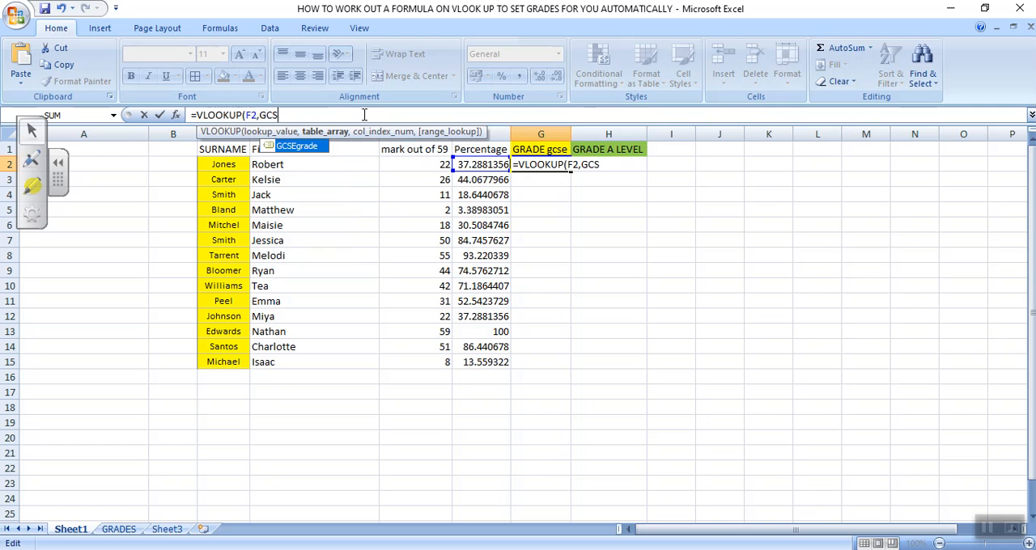
{"action": "double_click", "coordinate": [299, 147]}
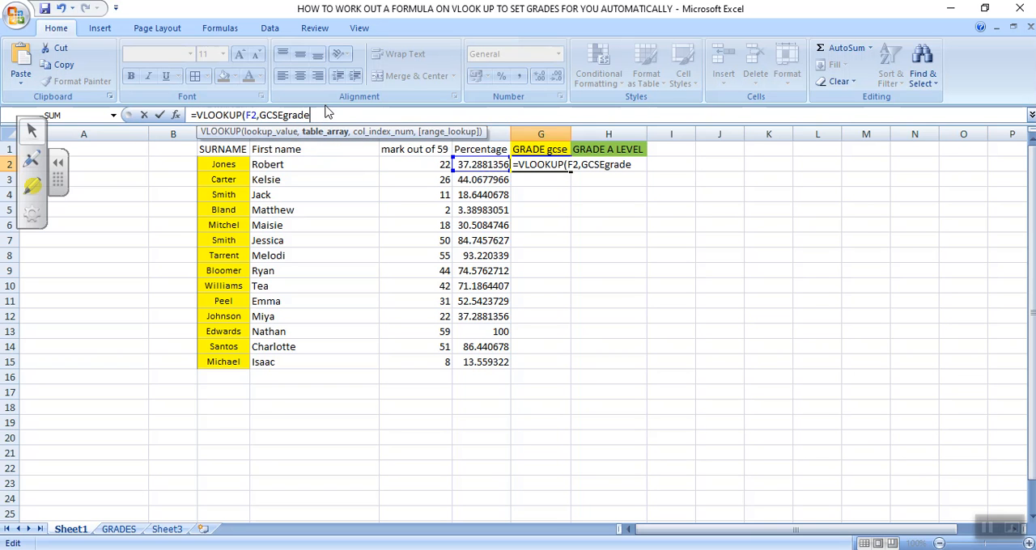
{"action": "type", "text": ","}
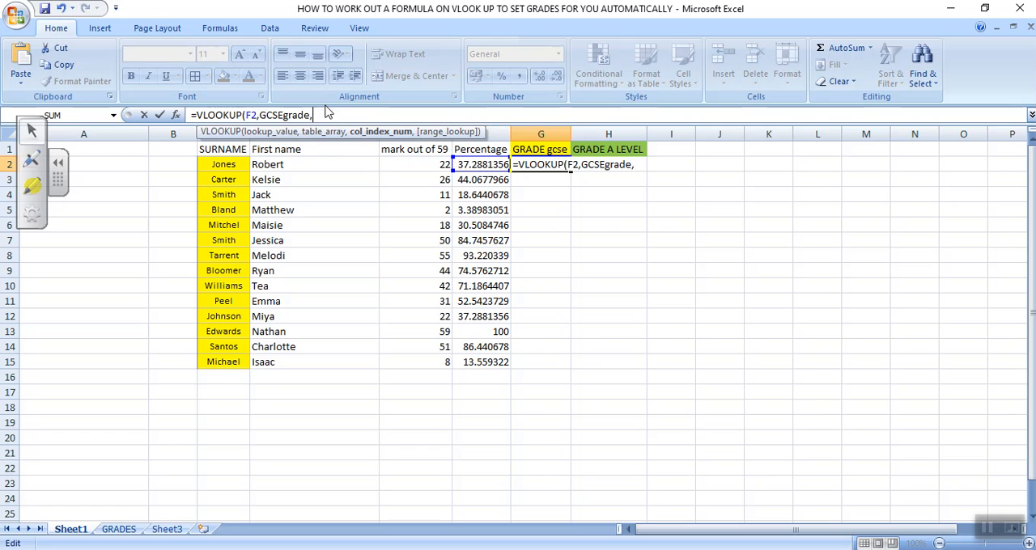
{"action": "type", "text": "2"}
{"action": "type", "text": ")"}
{"action": "left_click", "coordinate": [327, 114]}
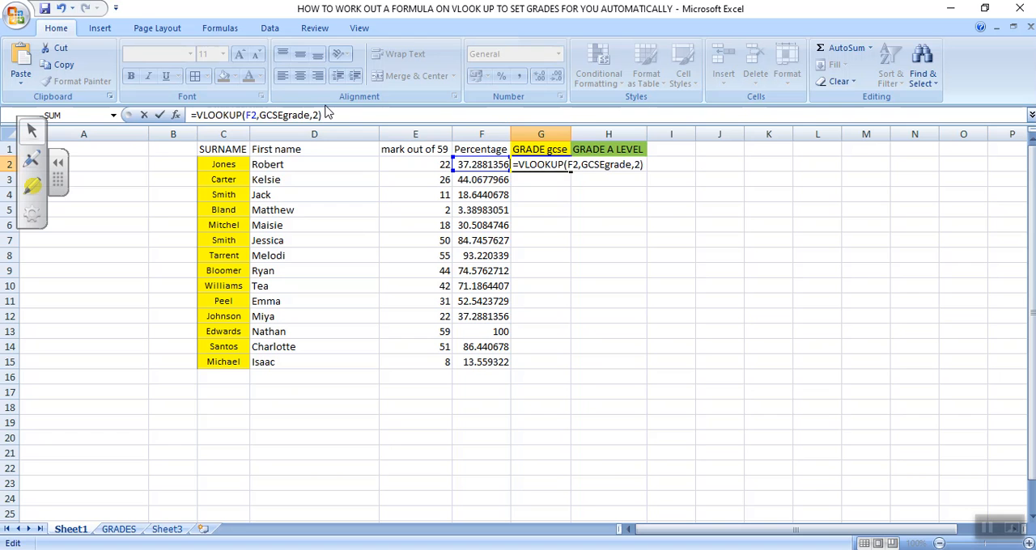
{"action": "key", "text": "Return"}
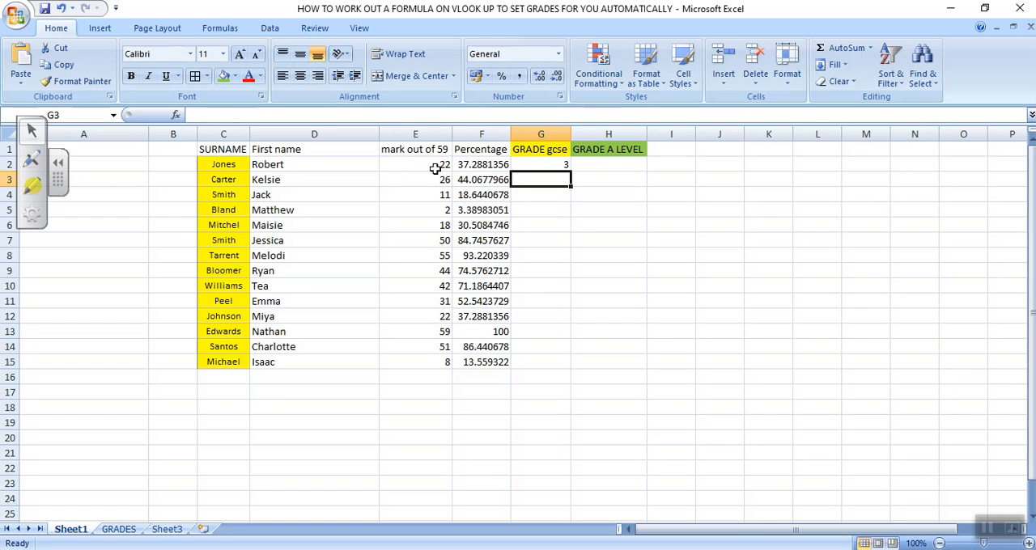
{"action": "left_click", "coordinate": [534, 166]}
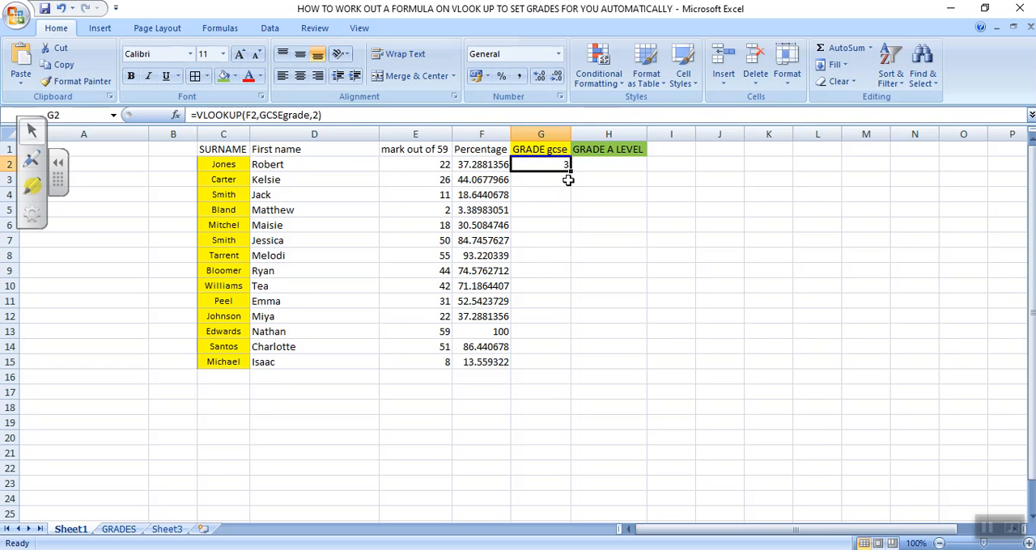
{"action": "left_click_drag", "start_coordinate": [570, 167], "coordinate": [552, 373]}
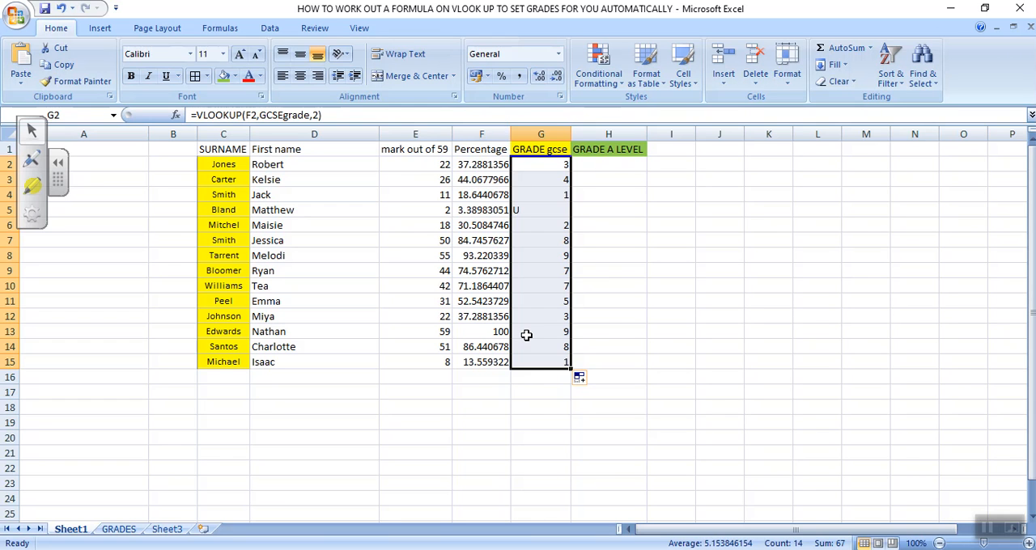
Step: Enter =VLOOKUP(F2,ALEVELGRADE,2) in H2 to look up the first student's A level grade
{"action": "left_click", "coordinate": [602, 164]}
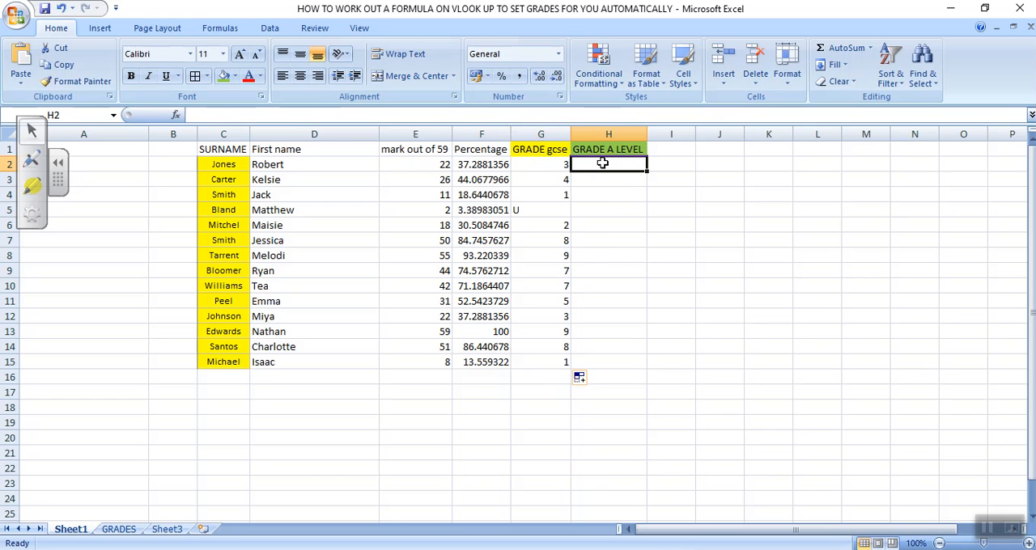
{"action": "type", "text": "=V"}
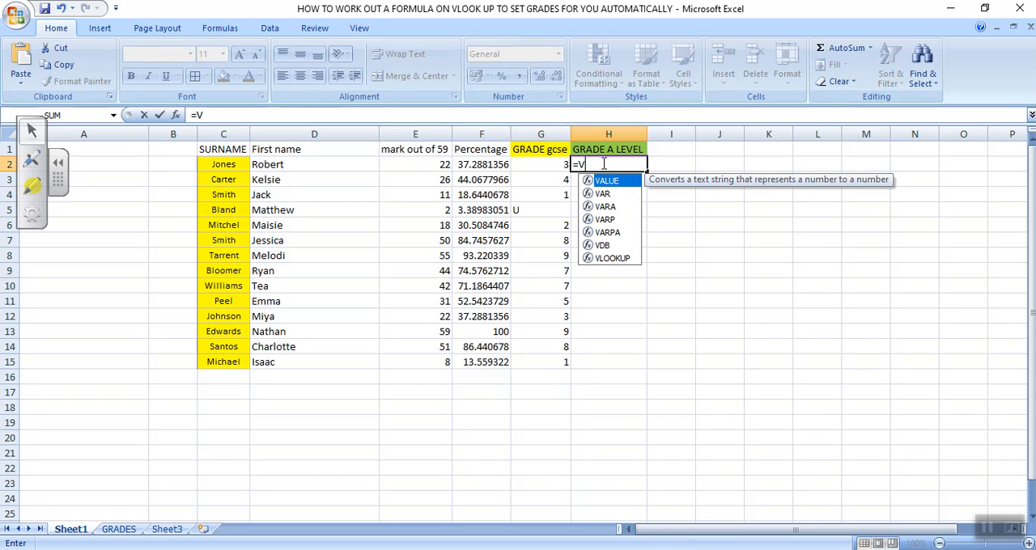
{"action": "type", "text": "LOOKUP"}
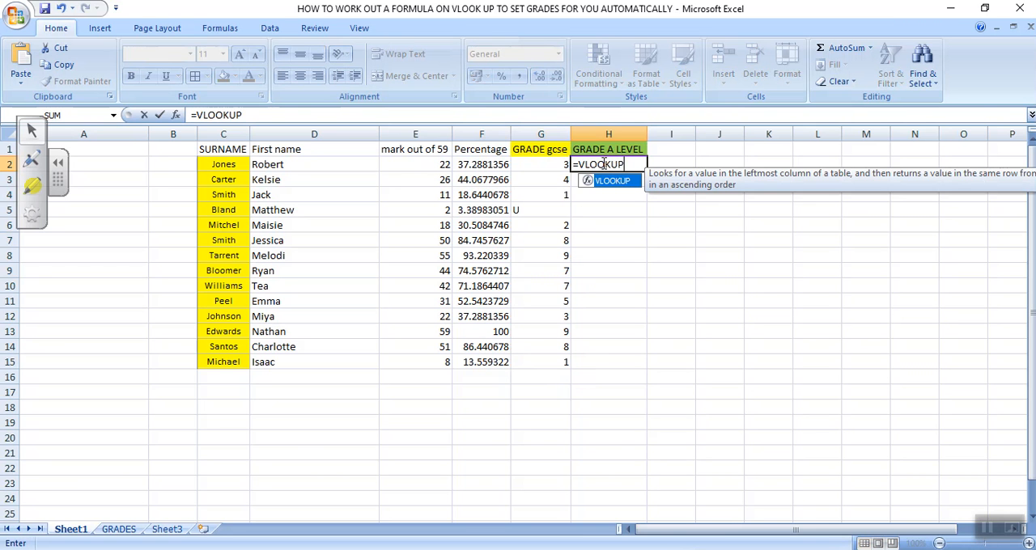
{"action": "type", "text": "("}
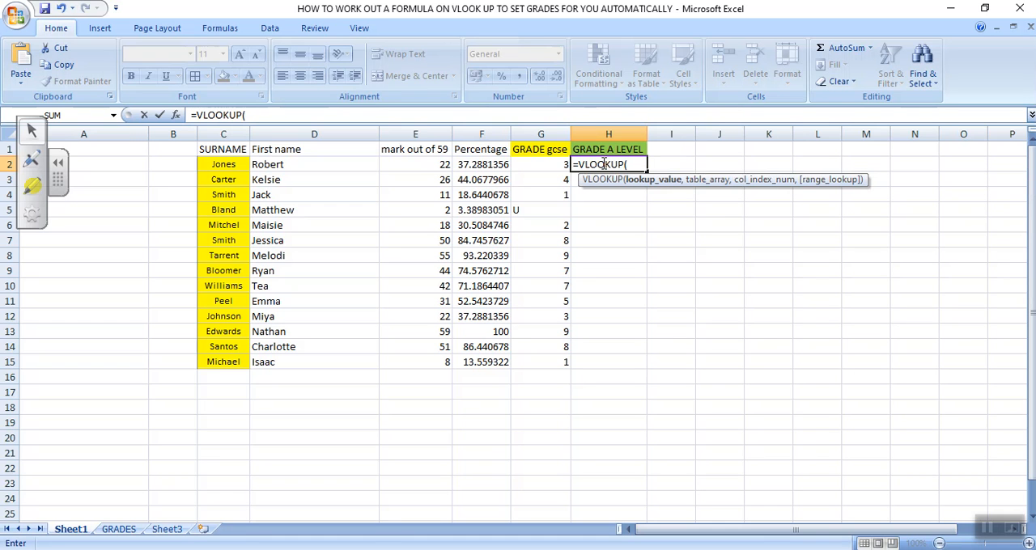
{"action": "left_click", "coordinate": [499, 164]}
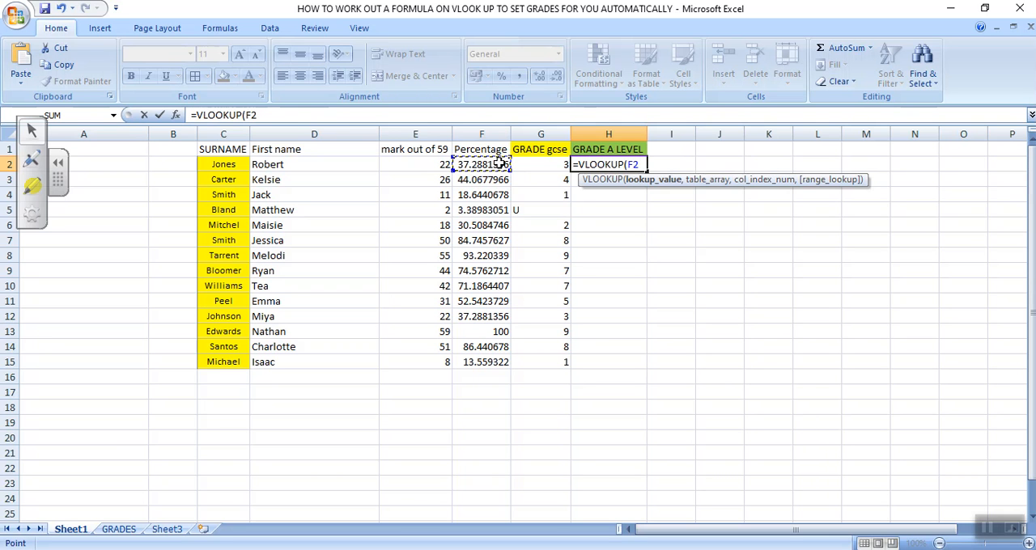
{"action": "type", "text": ","}
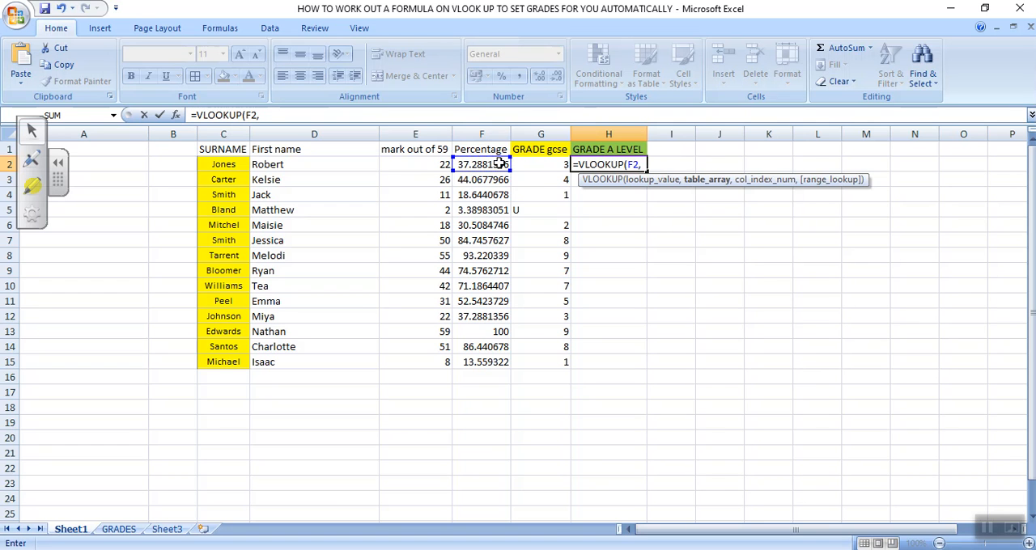
{"action": "type", "text": "ALE"}
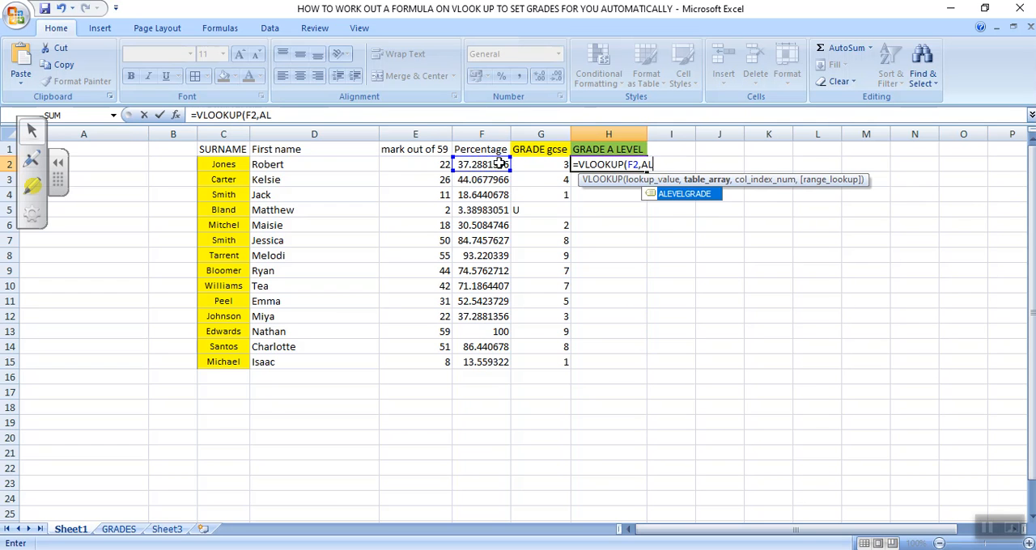
{"action": "double_click", "coordinate": [701, 200]}
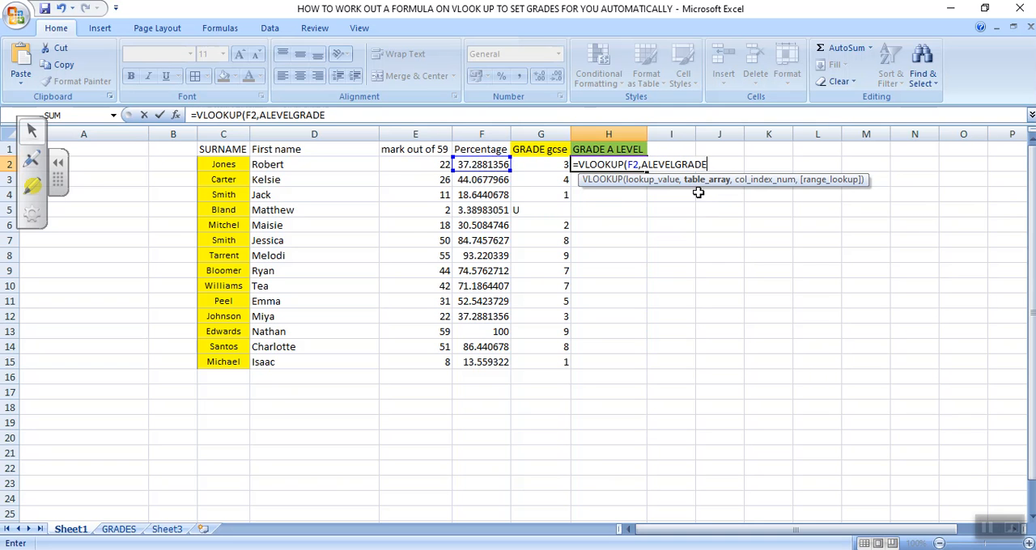
{"action": "left_click", "coordinate": [354, 116]}
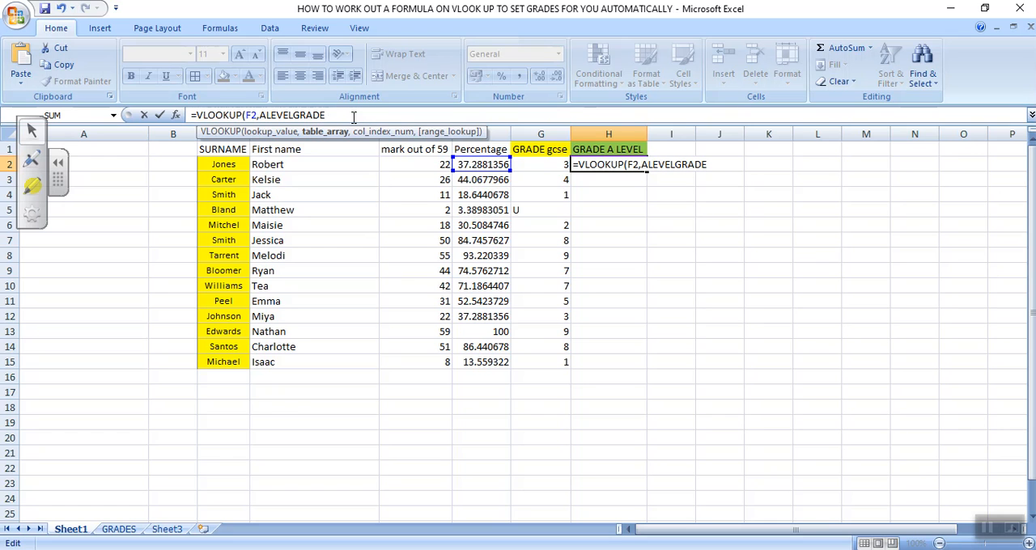
{"action": "type", "text": ",2"}
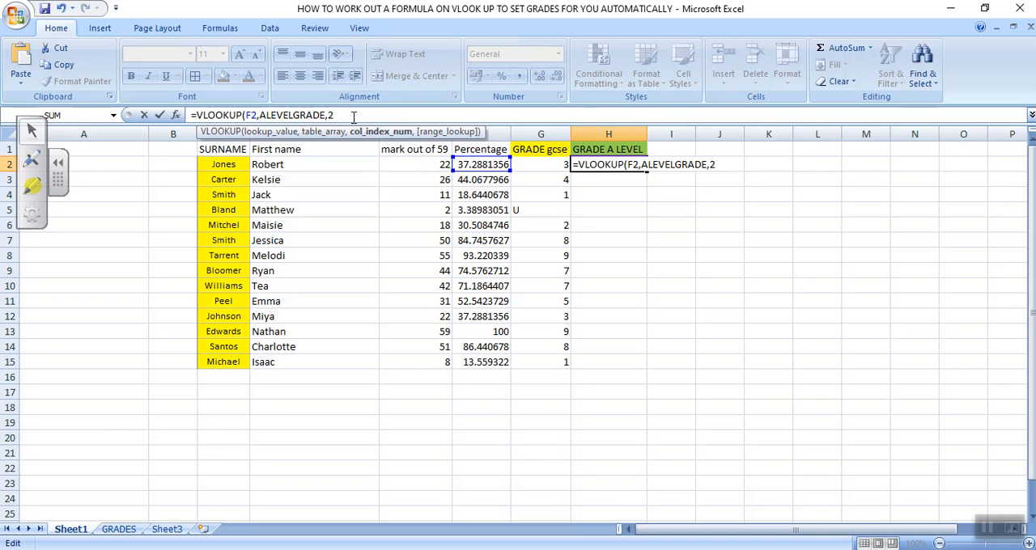
{"action": "type", "text": ")"}
{"action": "key", "text": "Return"}
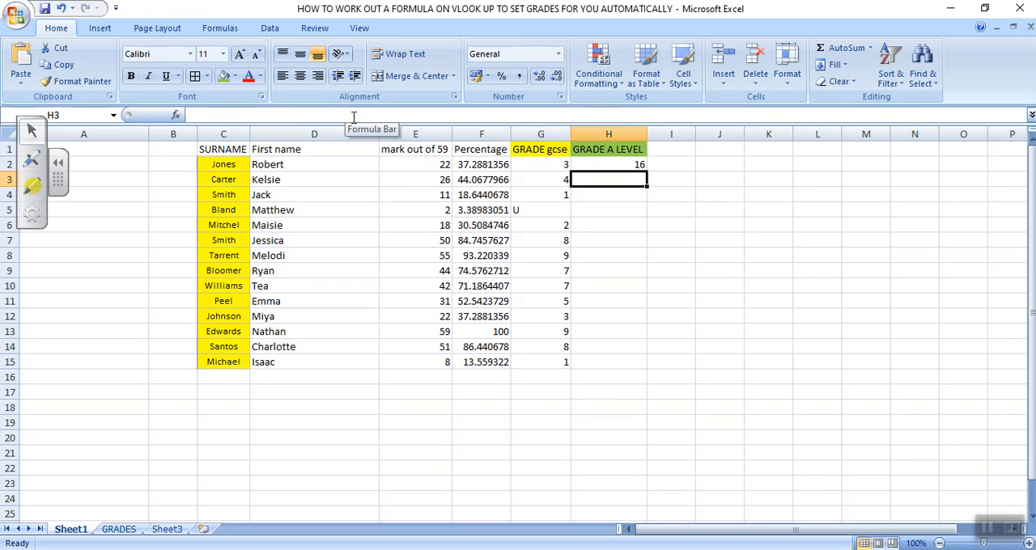
Step: Copy the A level table G1:I8 on the GRADES sheet to K2 and move the copy's GRADE column to N2:N9
{"action": "left_click", "coordinate": [603, 165]}
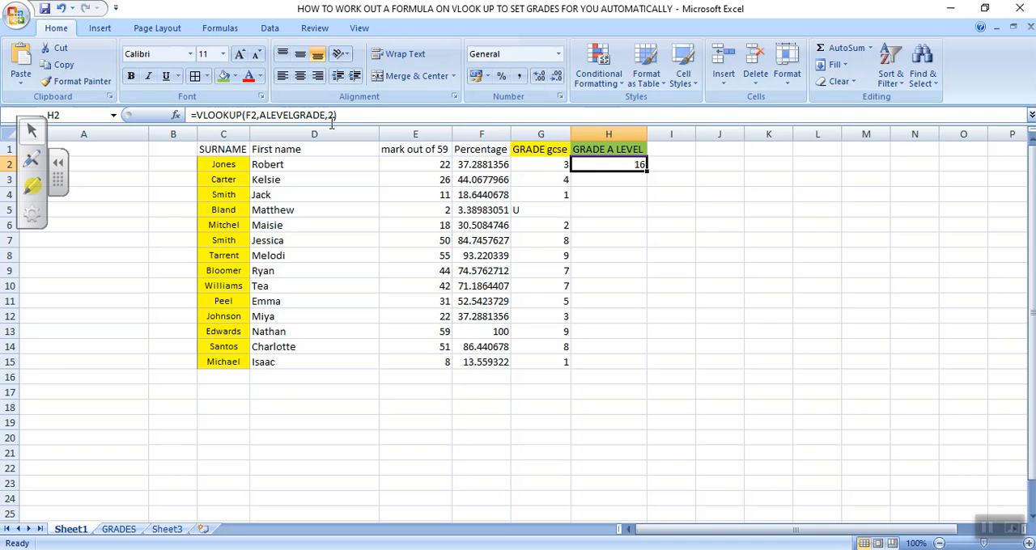
{"action": "left_click", "coordinate": [119, 529]}
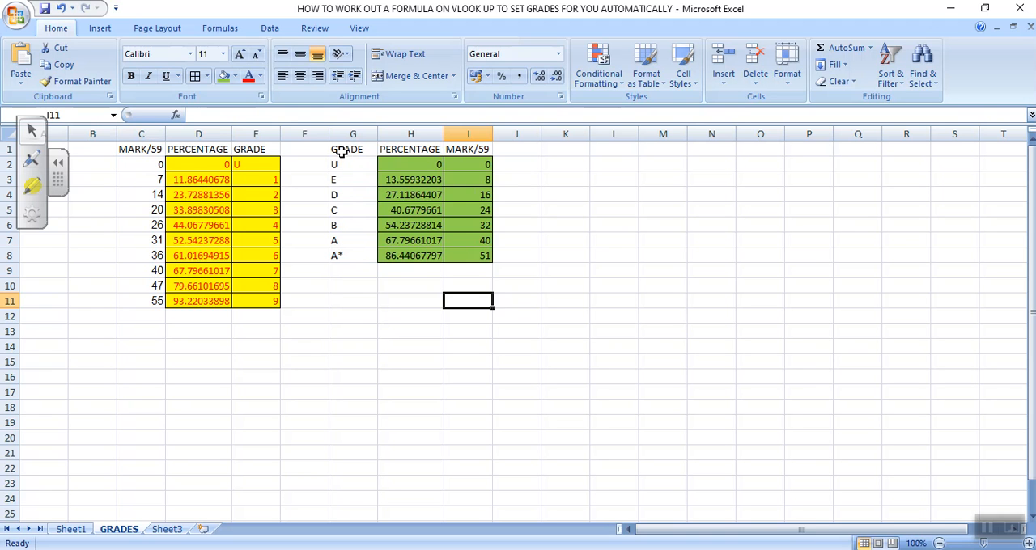
{"action": "left_click_drag", "start_coordinate": [342, 152], "coordinate": [480, 259]}
{"action": "key", "text": "ctrl+c"}
{"action": "left_click", "coordinate": [574, 165]}
{"action": "key", "text": "ctrl+v"}
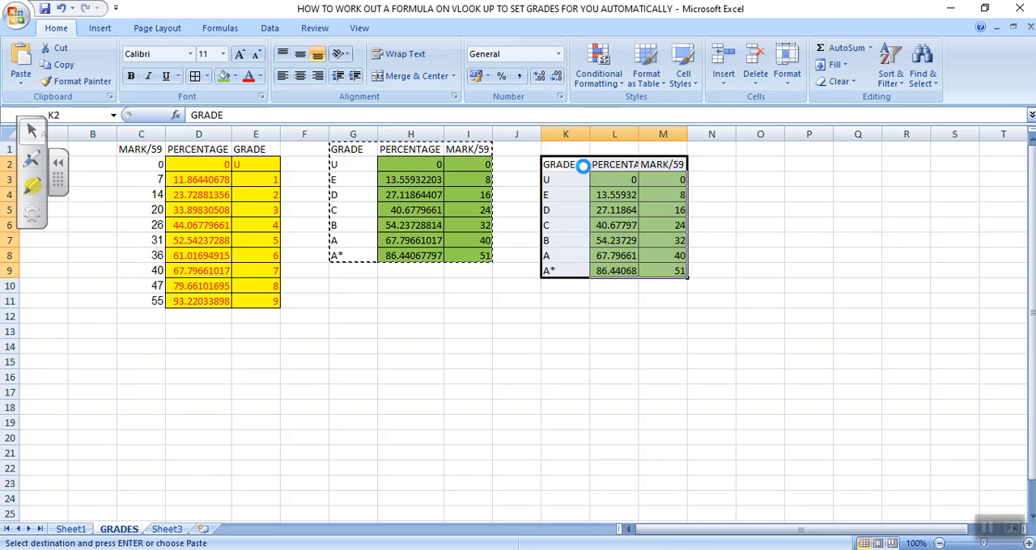
{"action": "left_click", "coordinate": [565, 314]}
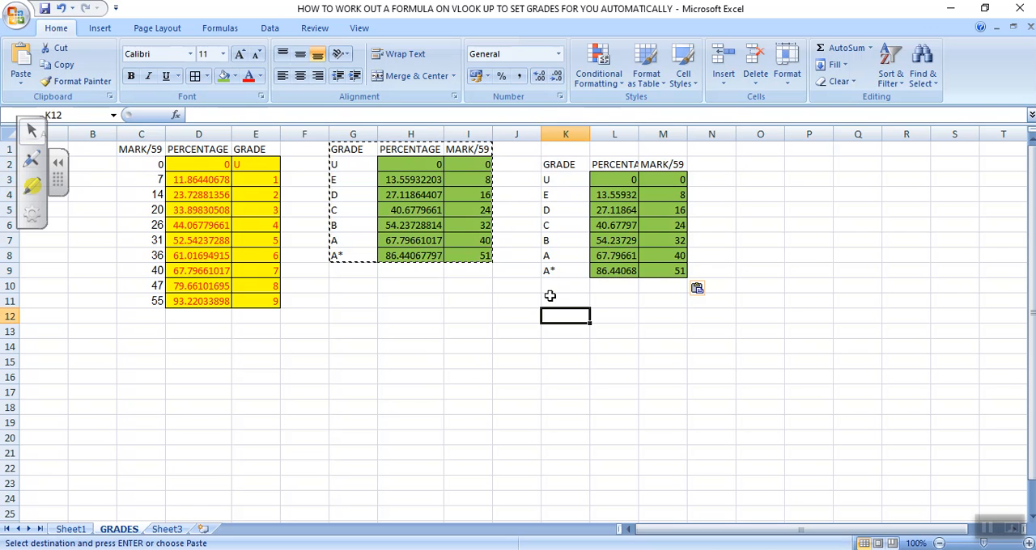
{"action": "key", "text": "Escape"}
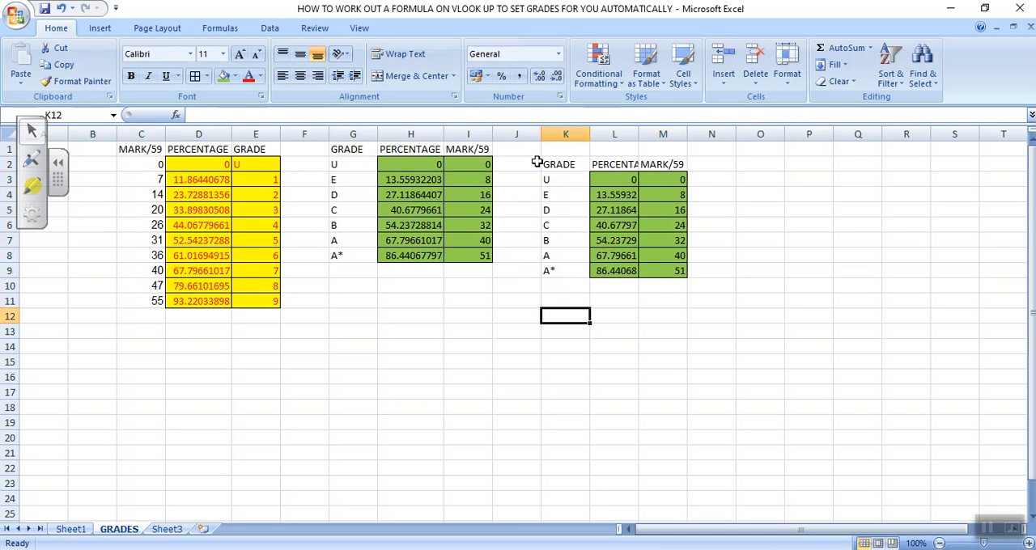
{"action": "left_click_drag", "start_coordinate": [557, 168], "coordinate": [555, 270]}
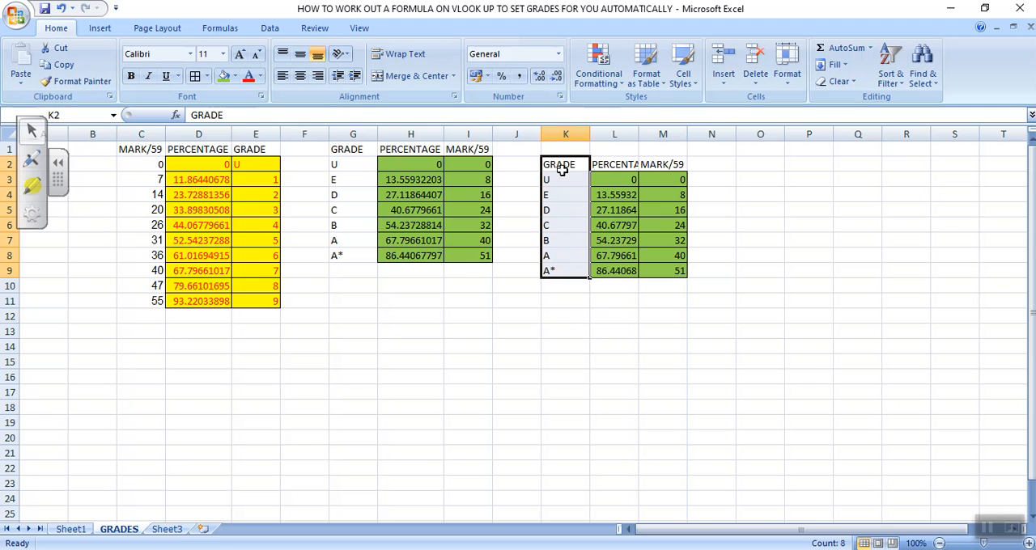
{"action": "left_click_drag", "start_coordinate": [566, 162], "coordinate": [706, 172]}
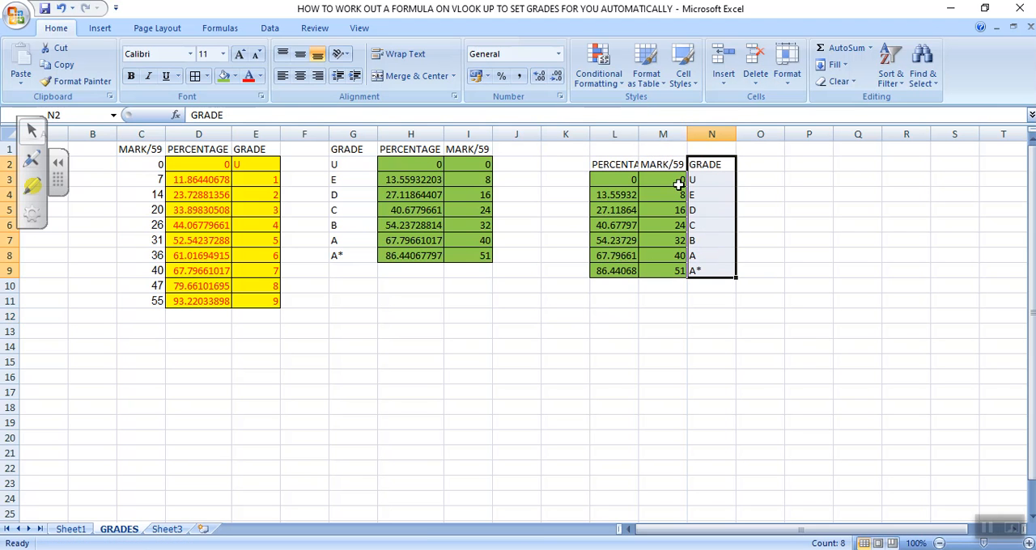
Step: Name the copied mark and grade cells M3:N9 REALALEVELGRADE, and reselect them to check the range name
{"action": "left_click_drag", "start_coordinate": [661, 180], "coordinate": [711, 278]}
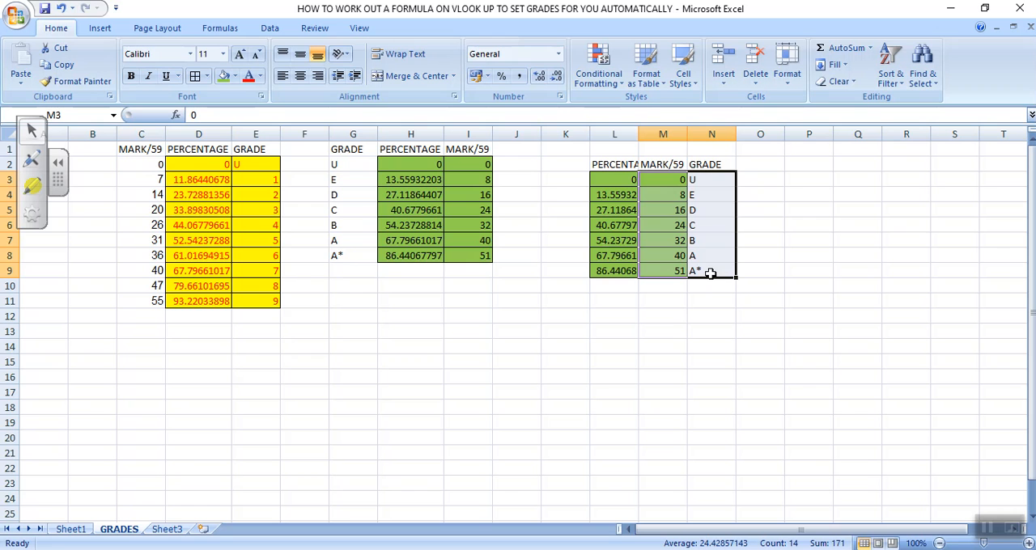
{"action": "left_click", "coordinate": [74, 117]}
{"action": "type", "text": "REALALEVELG"}
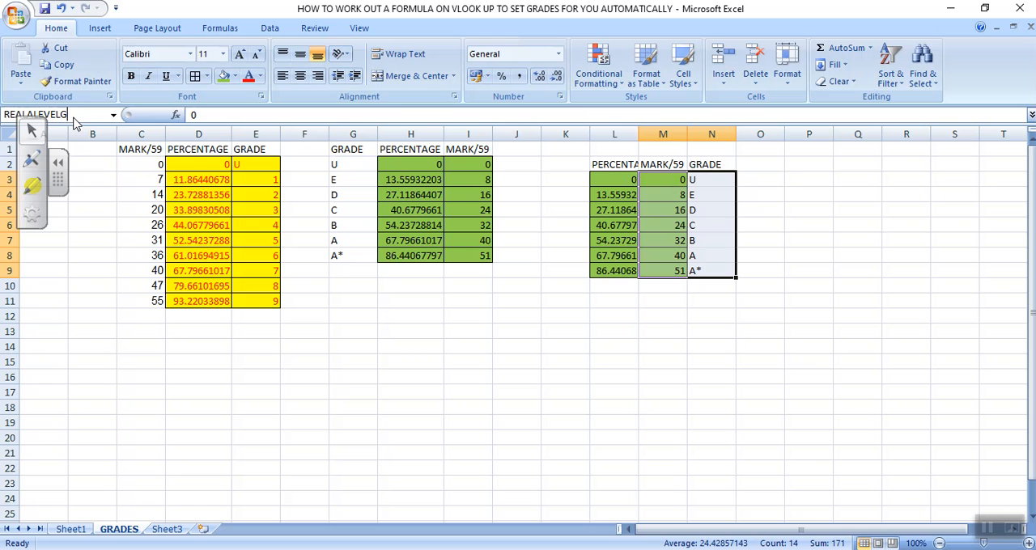
{"action": "type", "text": "RADE"}
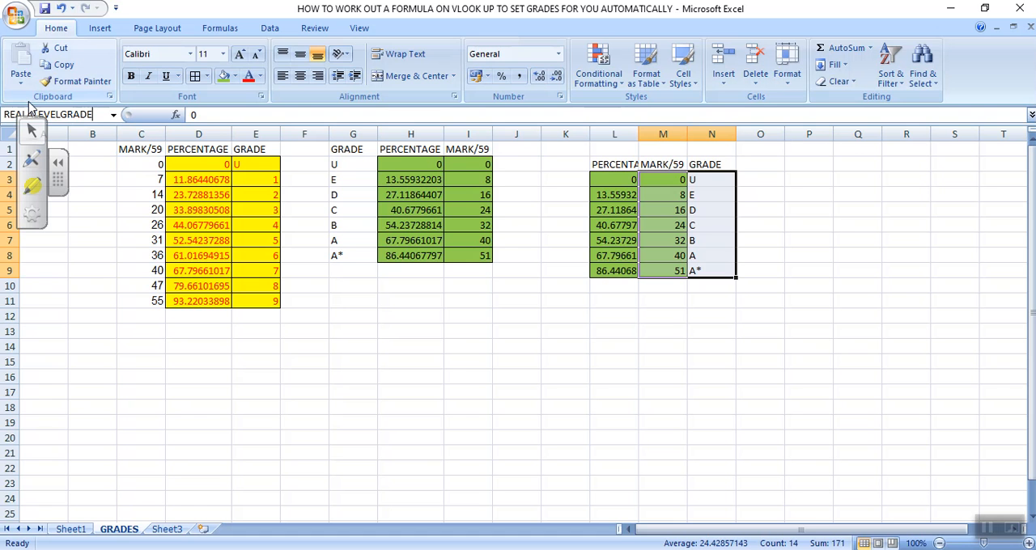
{"action": "key", "text": "Return"}
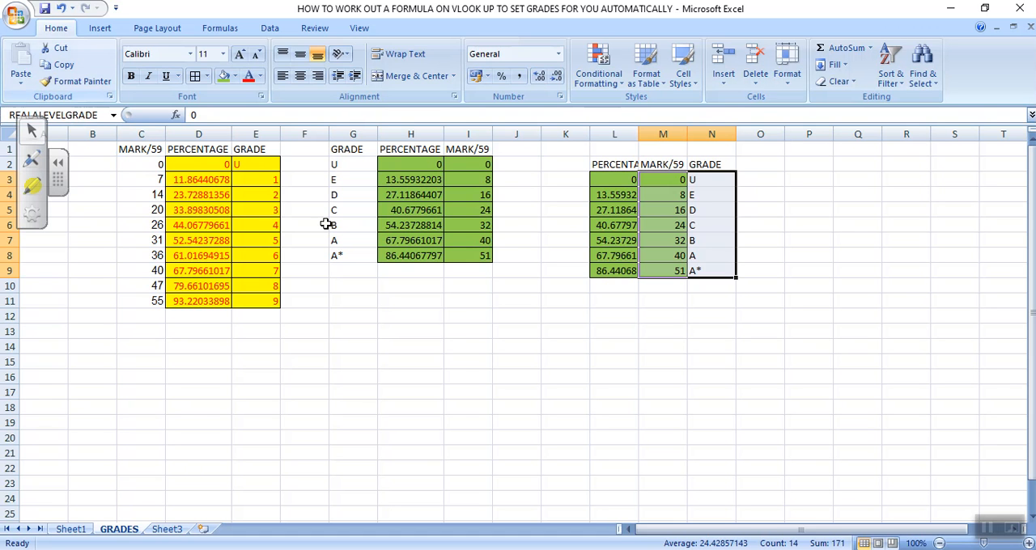
{"action": "left_click", "coordinate": [665, 361]}
{"action": "left_click", "coordinate": [679, 183]}
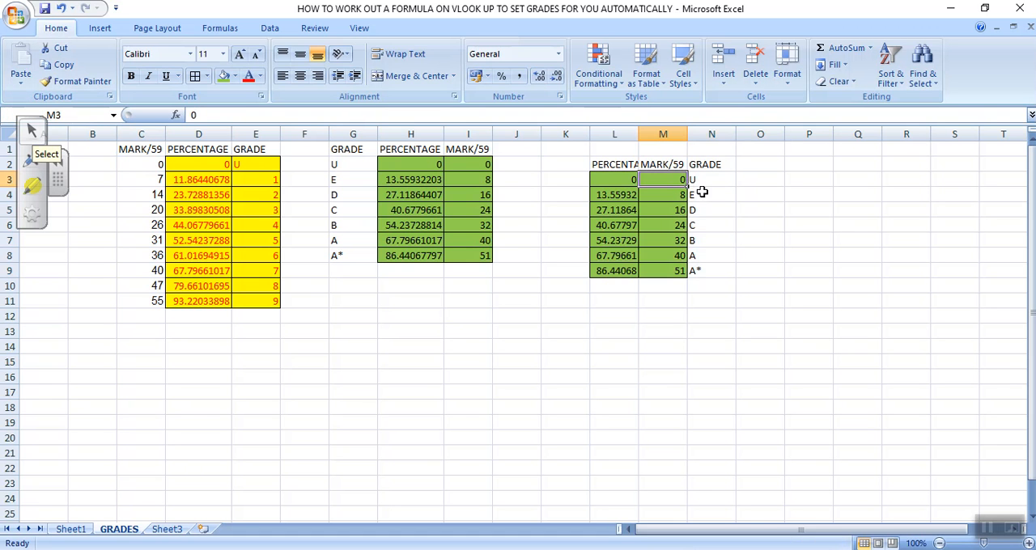
{"action": "left_click", "coordinate": [704, 237]}
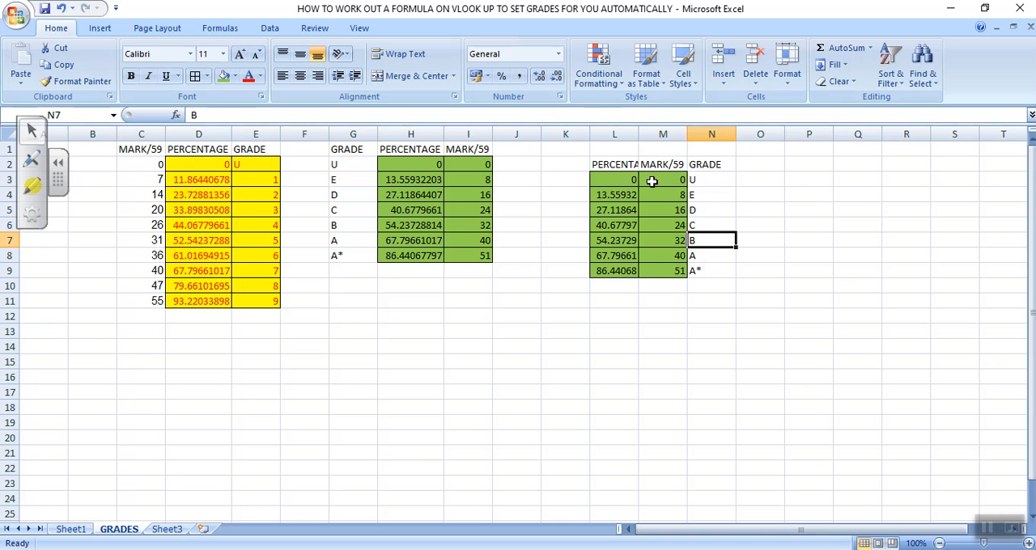
{"action": "left_click_drag", "start_coordinate": [652, 181], "coordinate": [700, 270]}
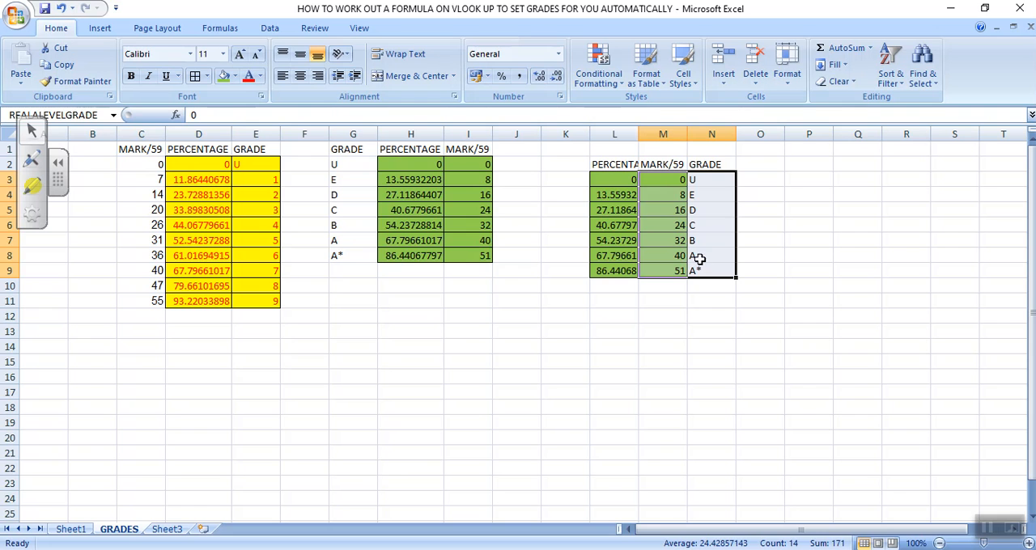
{"action": "left_click", "coordinate": [650, 314]}
Step: Change the H2 formula on Sheet1 to =VLOOKUP(F2,REALALEVELGRADE,2) and fill it down to H15
{"action": "left_click", "coordinate": [71, 529]}
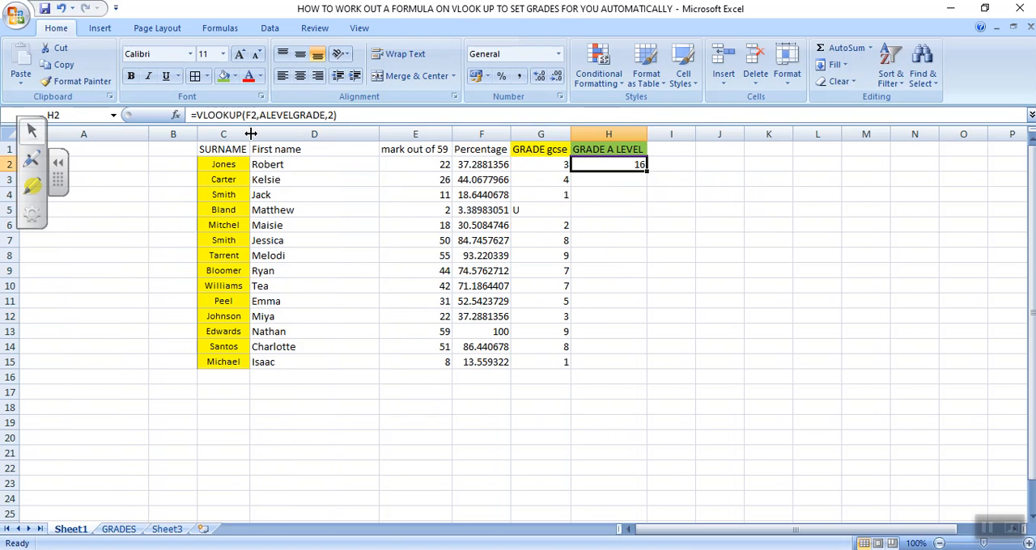
{"action": "left_click", "coordinate": [324, 116]}
{"action": "key", "text": "BackSpace"}
{"action": "key", "text": "BackSpace"}
{"action": "key", "text": "BackSpace"}
{"action": "key", "text": "BackSpace"}
{"action": "key", "text": "BackSpace"}
{"action": "key", "text": "BackSpace"}
{"action": "key", "text": "BackSpace"}
{"action": "key", "text": "BackSpace"}
{"action": "key", "text": "BackSpace"}
{"action": "key", "text": "BackSpace"}
{"action": "key", "text": "BackSpace"}
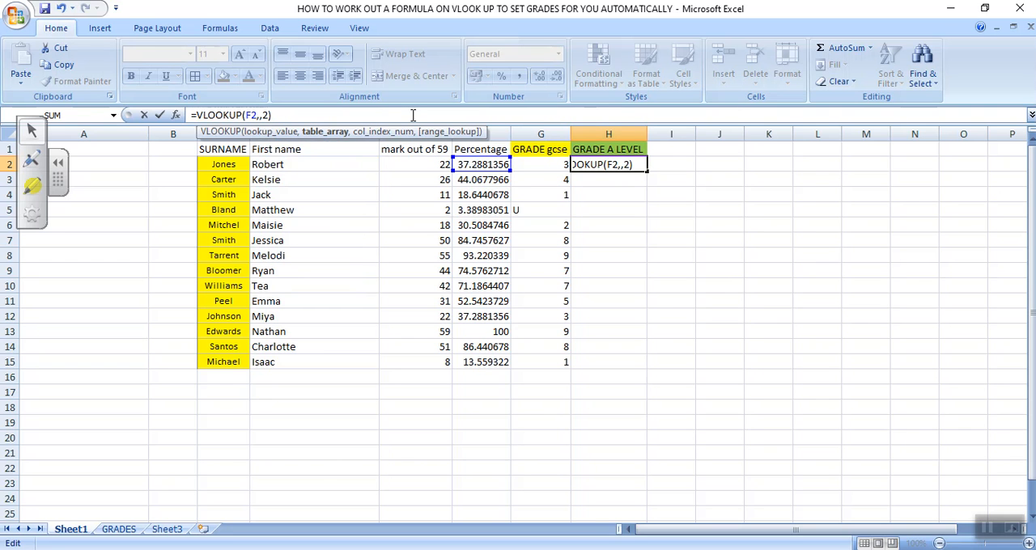
{"action": "type", "text": "REA"}
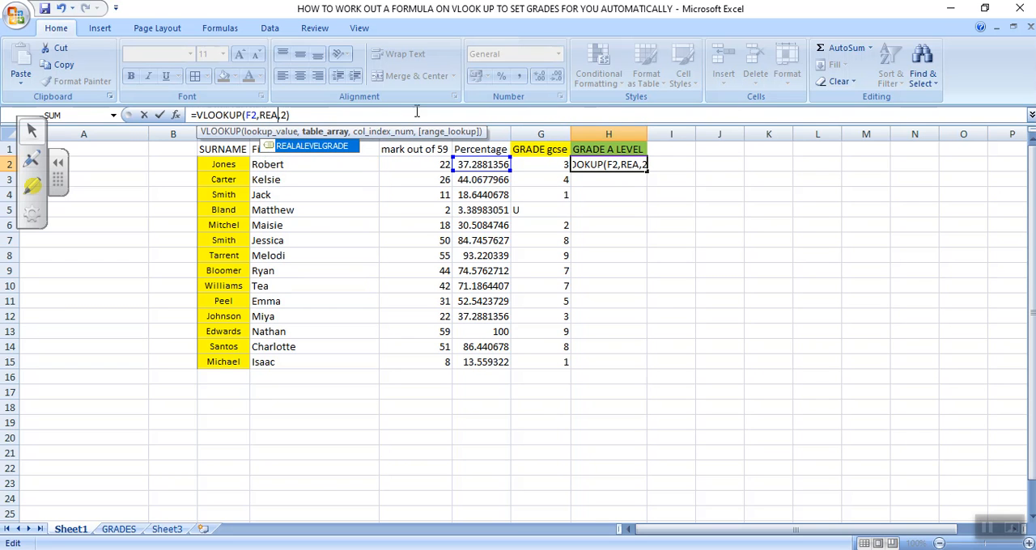
{"action": "double_click", "coordinate": [318, 150]}
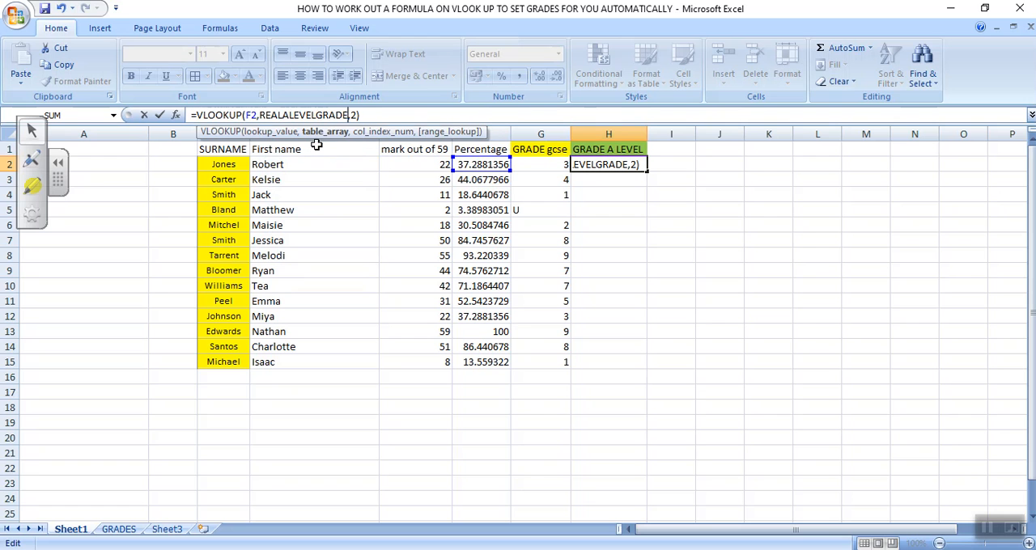
{"action": "left_click", "coordinate": [365, 115]}
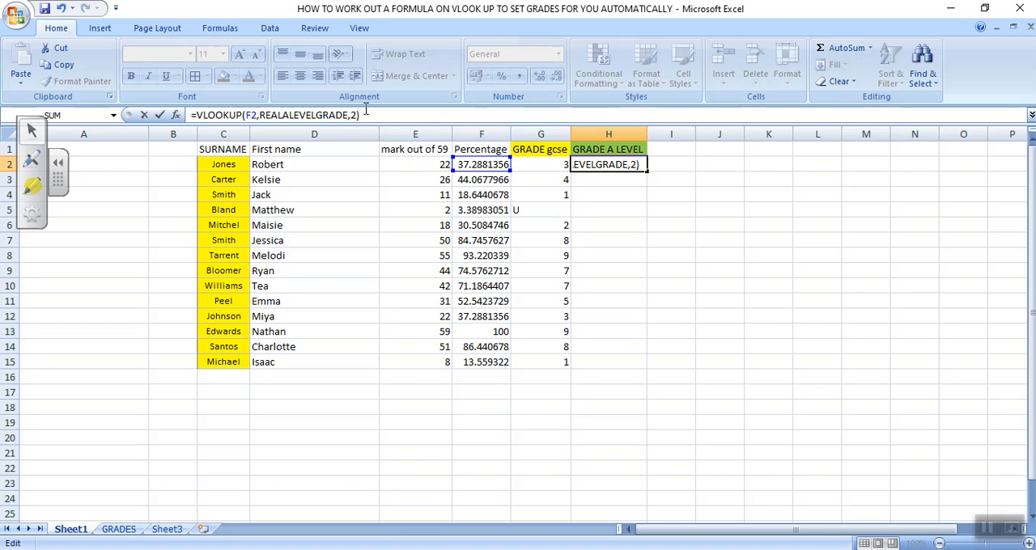
{"action": "key", "text": "Return"}
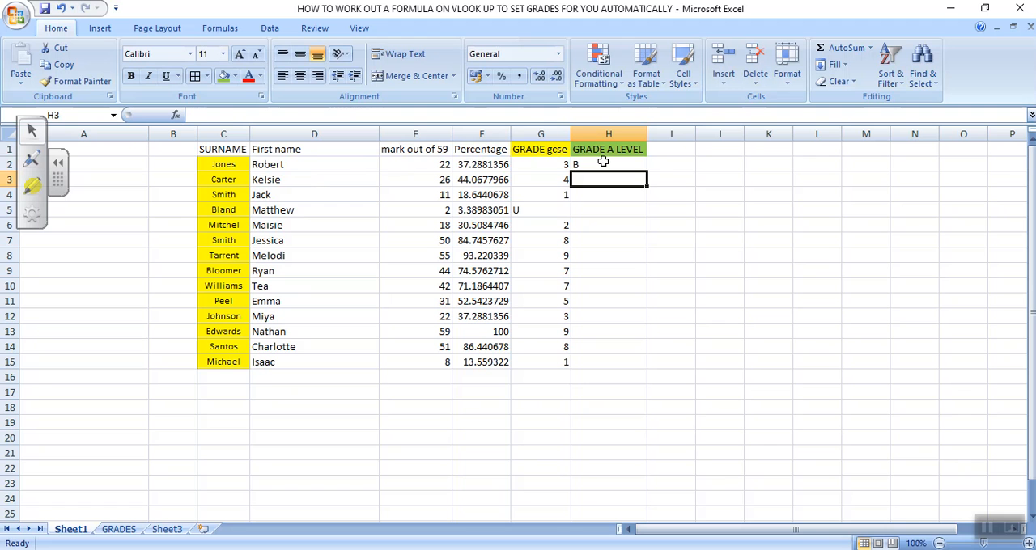
{"action": "left_click", "coordinate": [603, 162]}
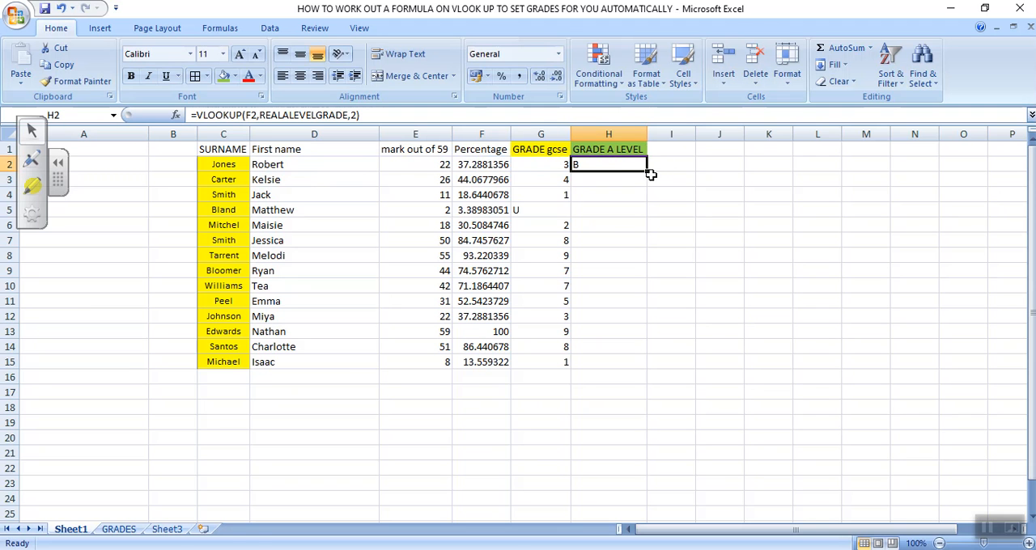
{"action": "left_click_drag", "start_coordinate": [646, 171], "coordinate": [635, 365]}
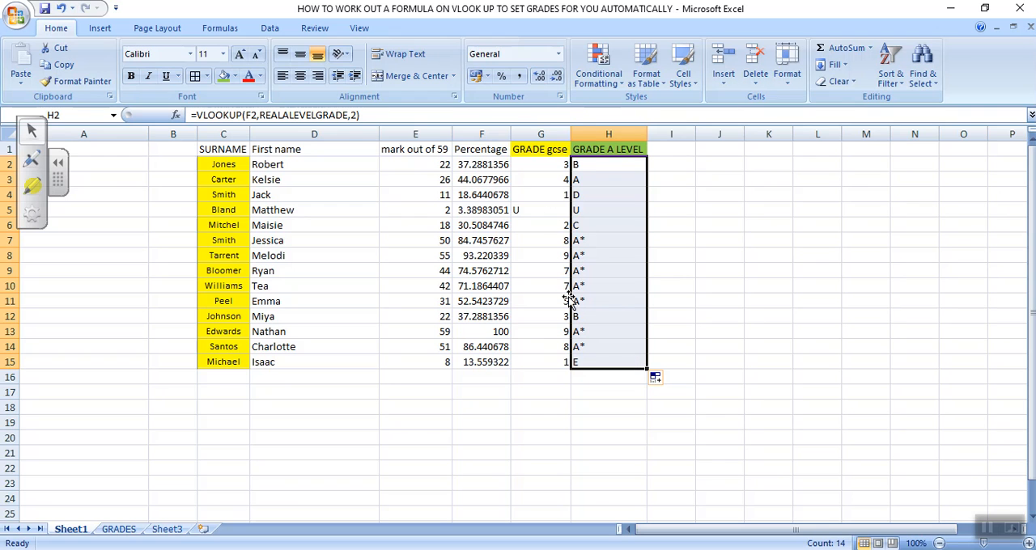